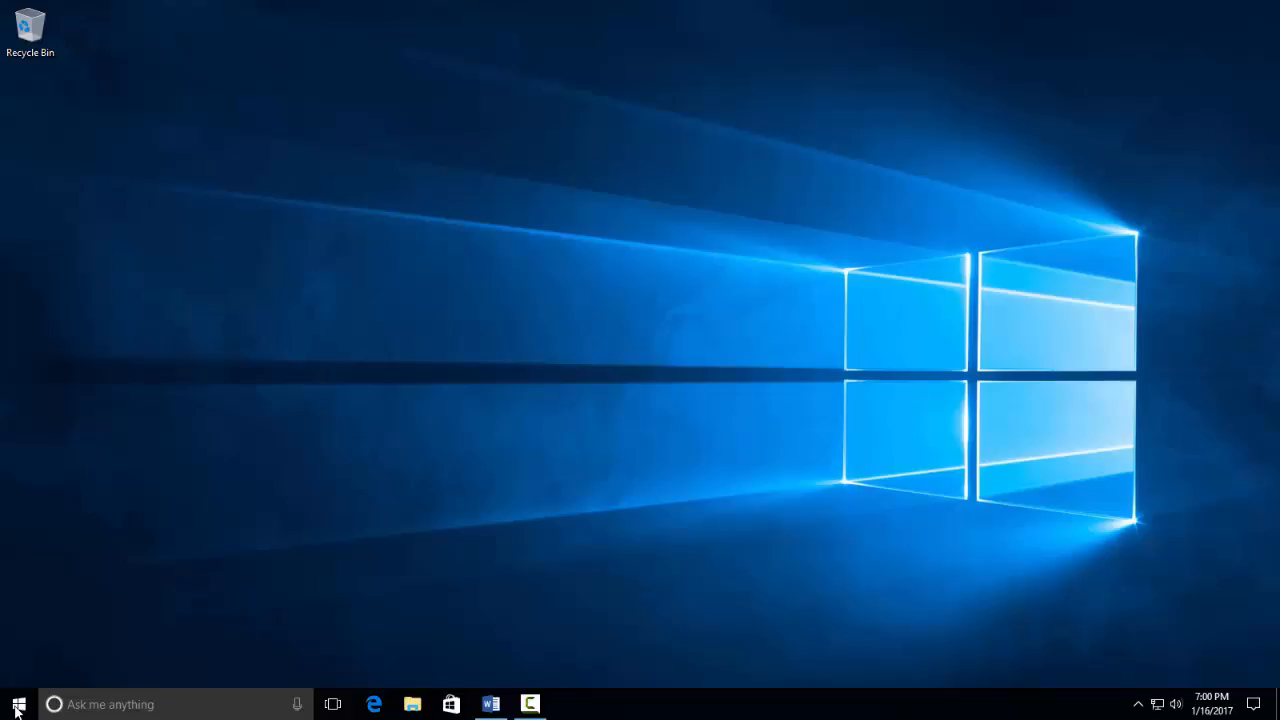
# Open the Start menu and unpin the Xbox, Groove Music and Movies & TV tiles from it.
pyautogui.click(17, 705)
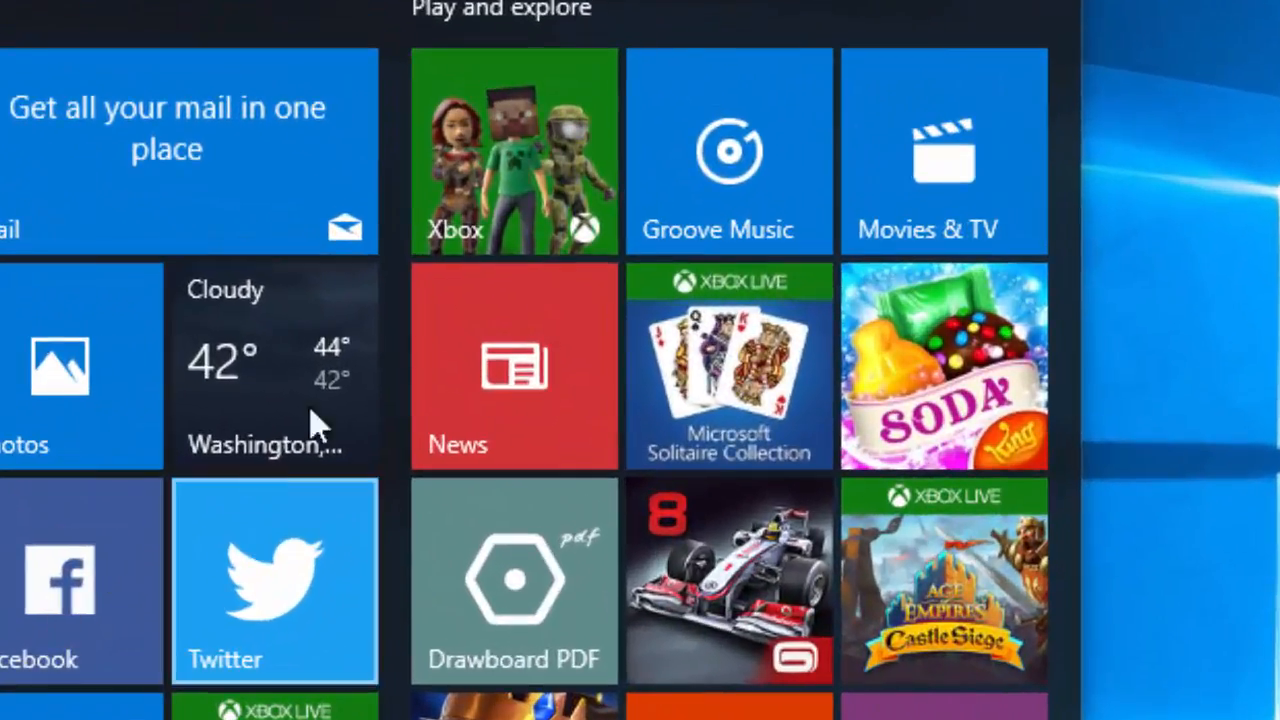
pyautogui.rightClick(512, 212)
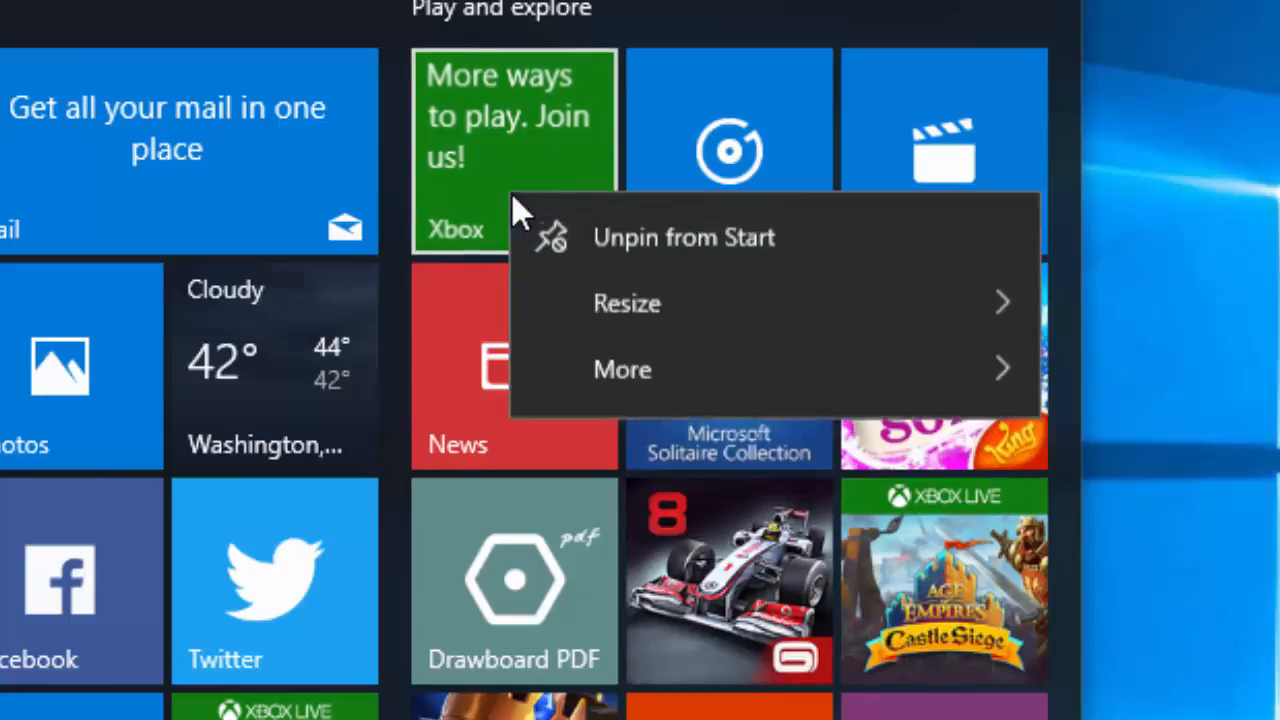
pyautogui.click(597, 242)
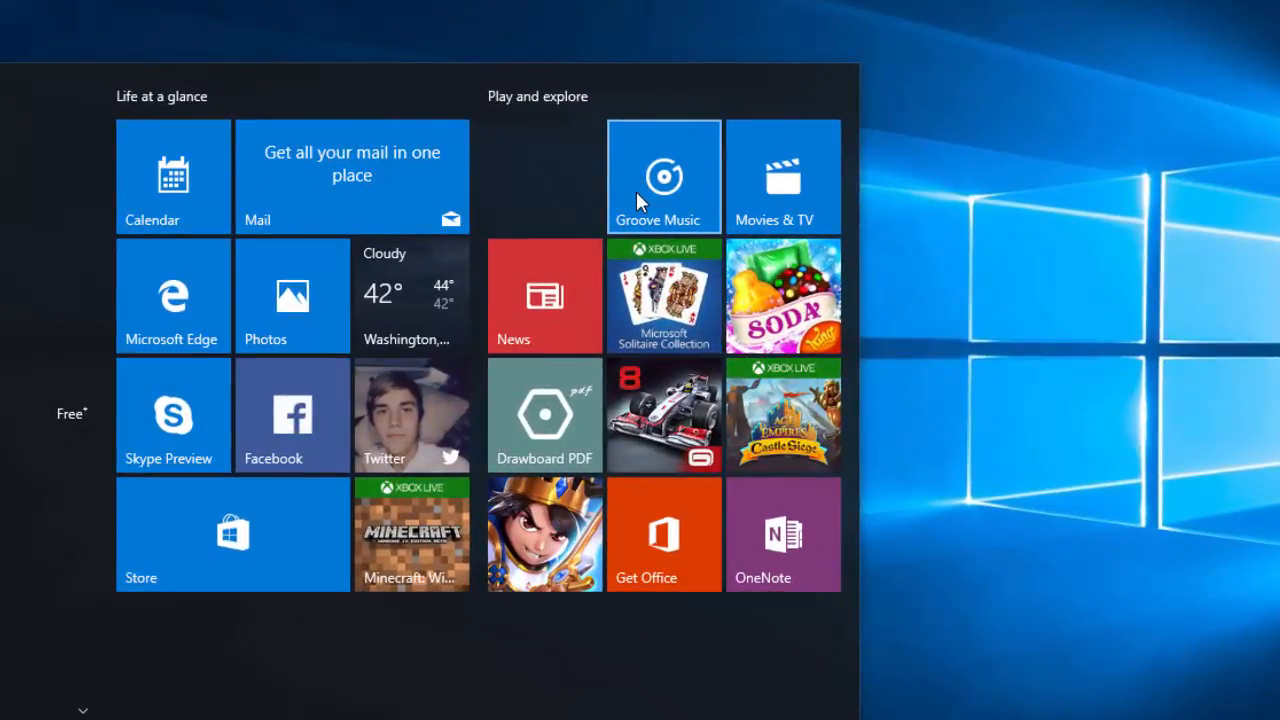
pyautogui.rightClick(636, 191)
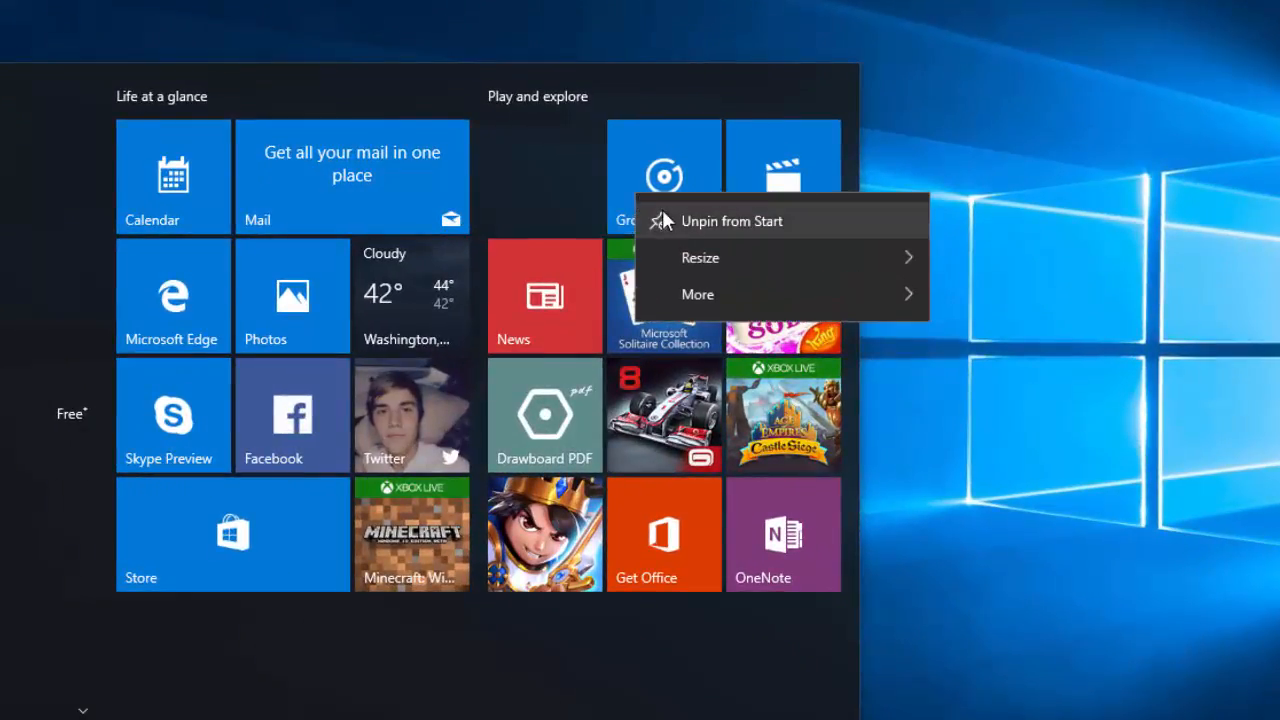
pyautogui.click(663, 220)
pyautogui.rightClick(791, 190)
pyautogui.click(802, 211)
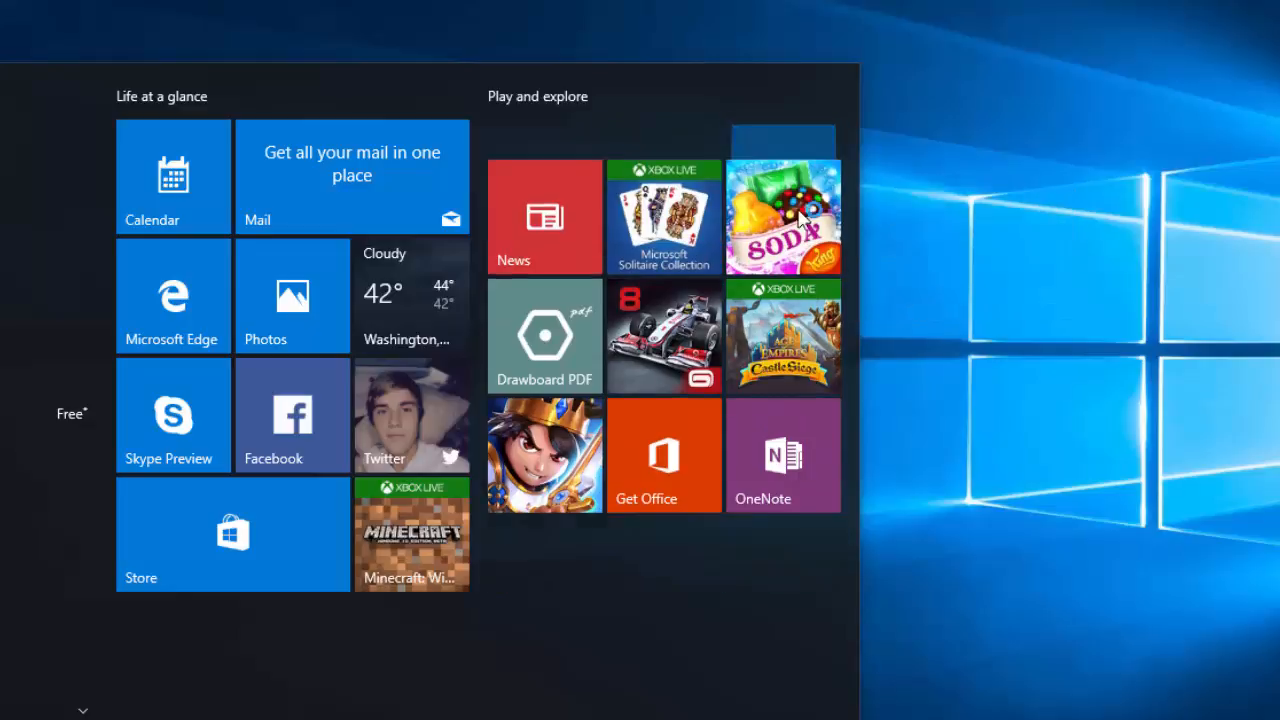
# Unpin the Microsoft Solitaire Collection, Soda game, News and Drawboard PDF tiles from Start.
pyautogui.rightClick(716, 200)
pyautogui.click(740, 232)
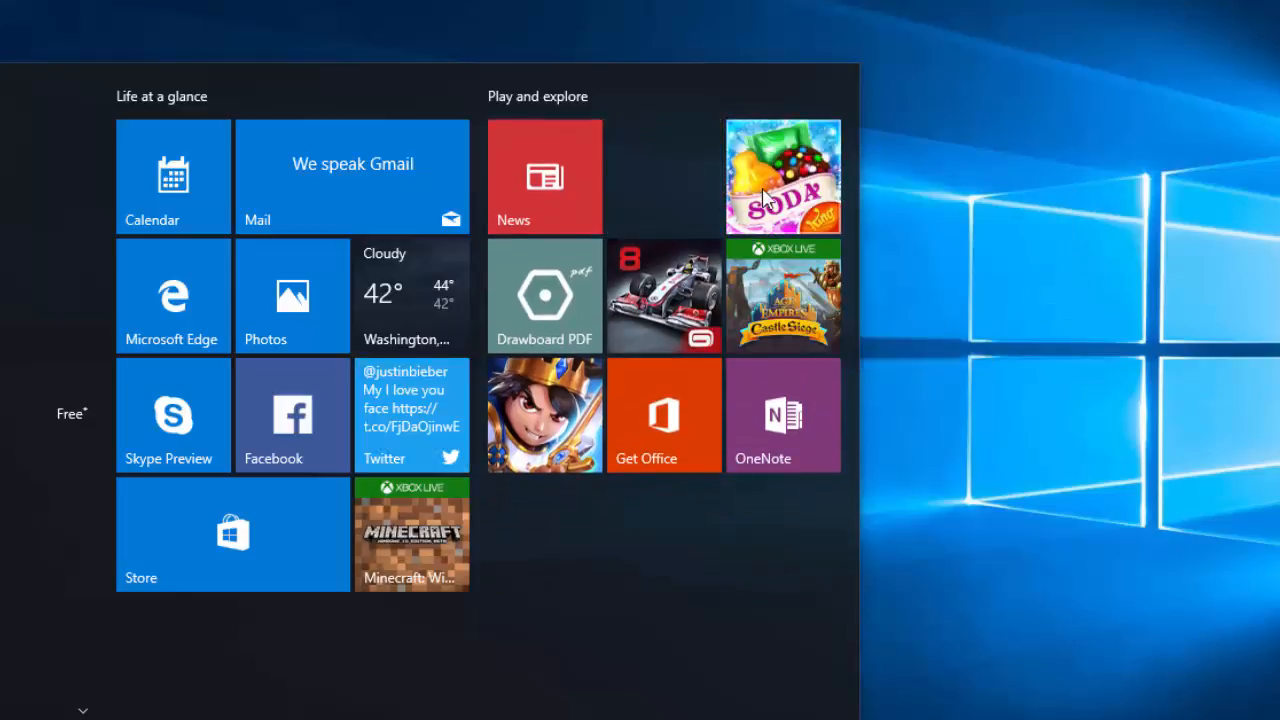
pyautogui.rightClick(762, 196)
pyautogui.click(800, 198)
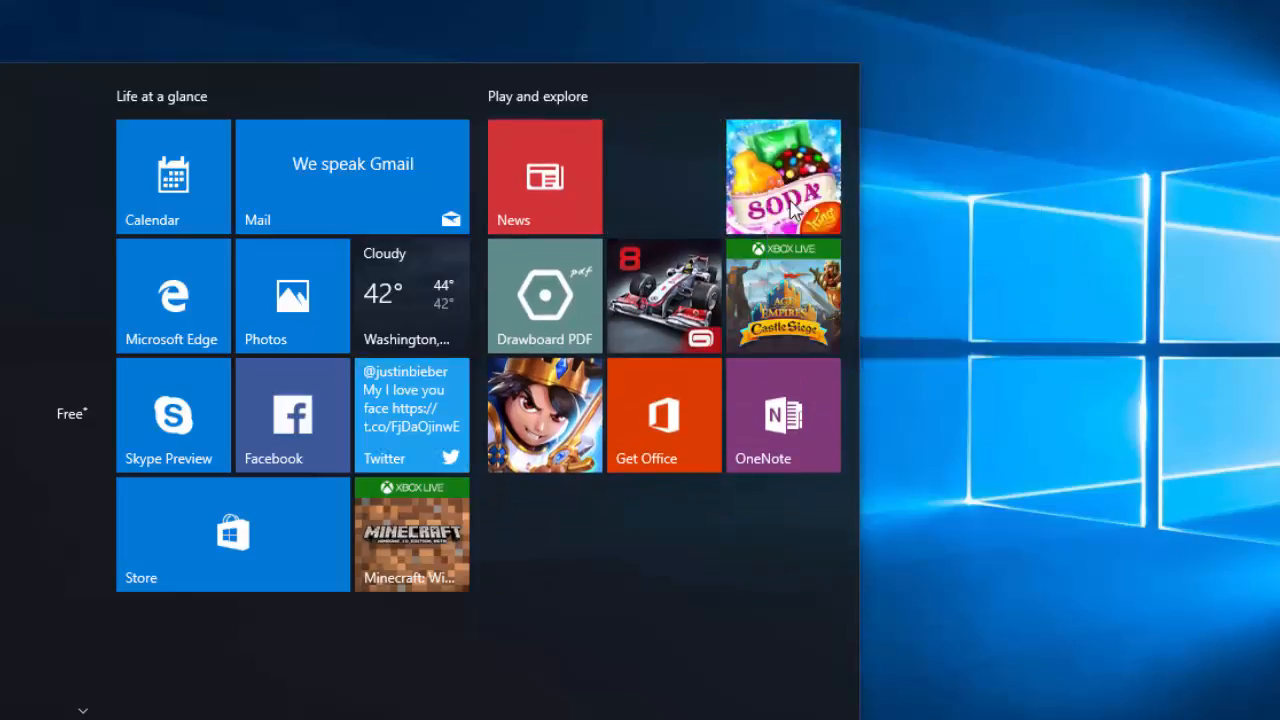
pyautogui.rightClick(534, 190)
pyautogui.click(560, 214)
pyautogui.rightClick(545, 200)
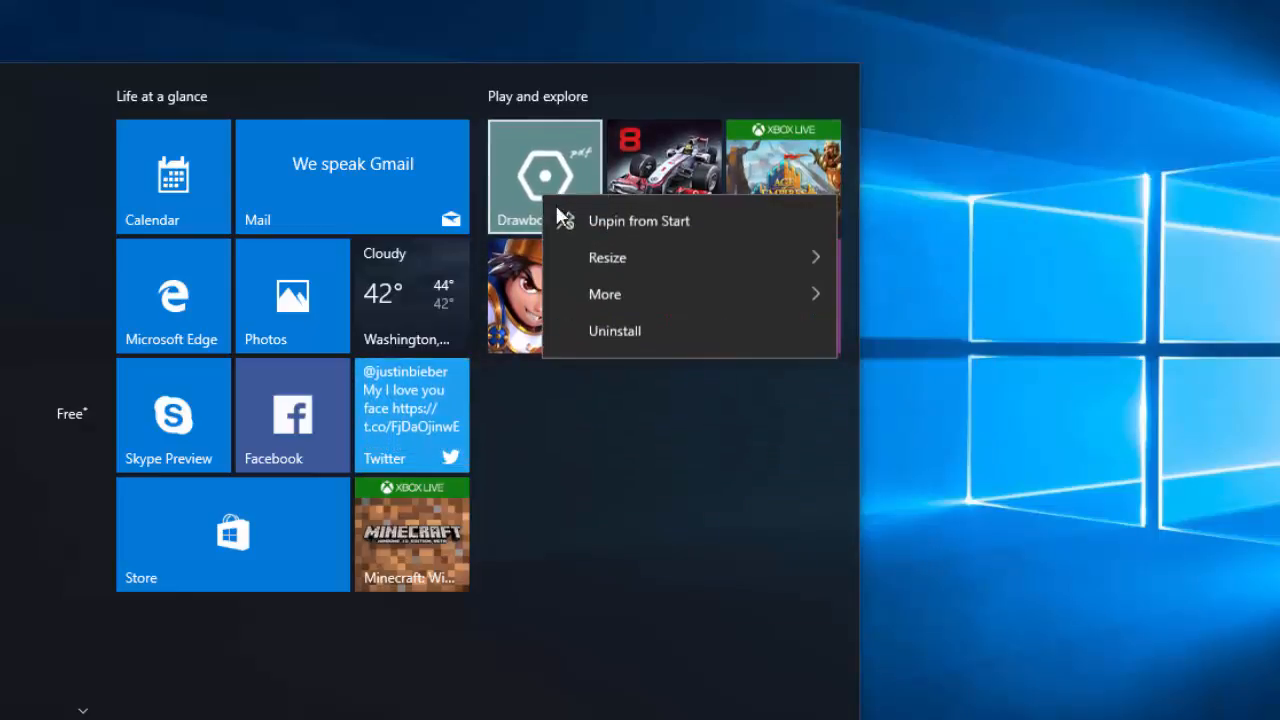
pyautogui.click(565, 220)
# Unpin the racing game, Age of Empires Castle Siege, OneNote and Get Office tiles from Start.
pyautogui.rightClick(660, 190)
pyautogui.click(705, 222)
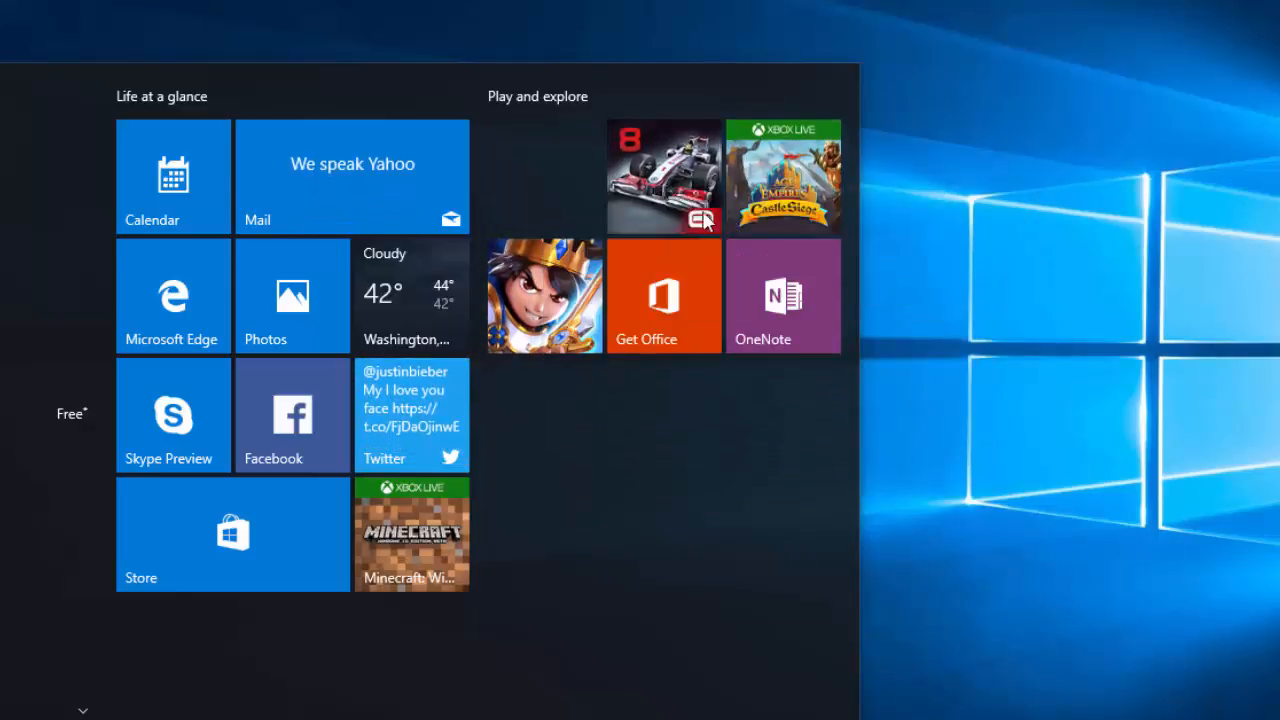
pyautogui.rightClick(788, 193)
pyautogui.click(815, 206)
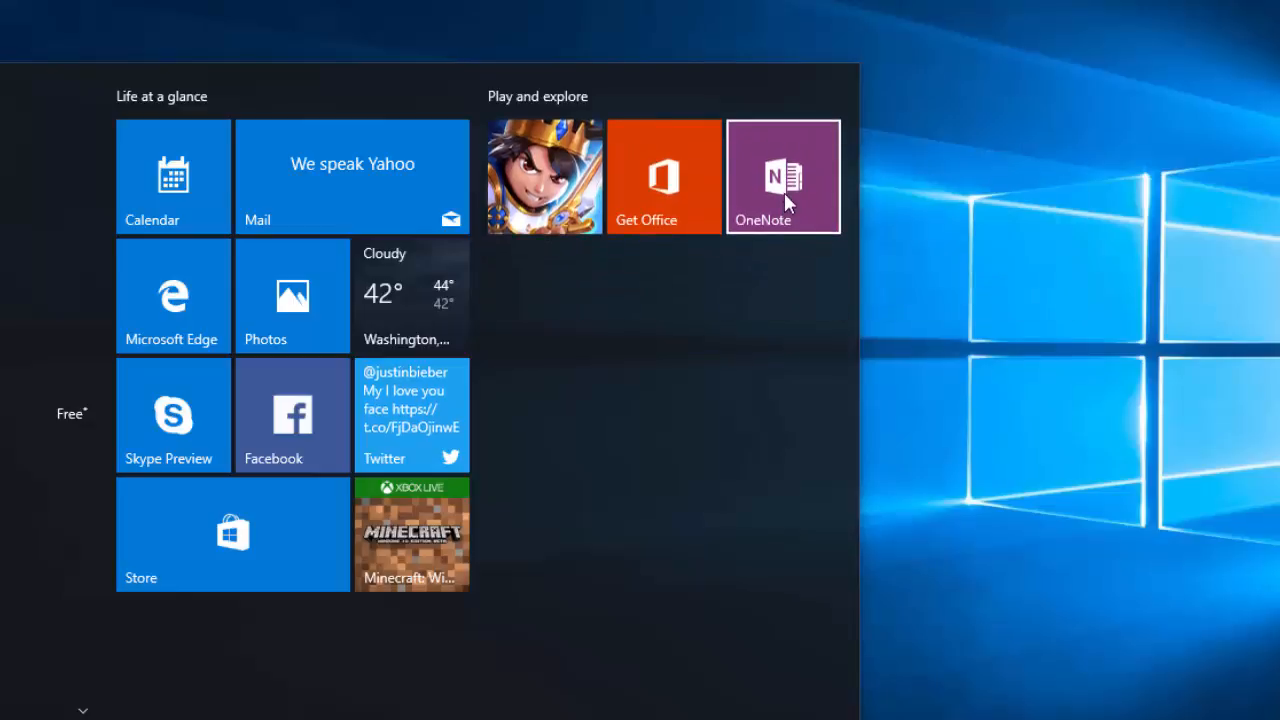
pyautogui.rightClick(785, 203)
pyautogui.click(810, 210)
pyautogui.rightClick(685, 203)
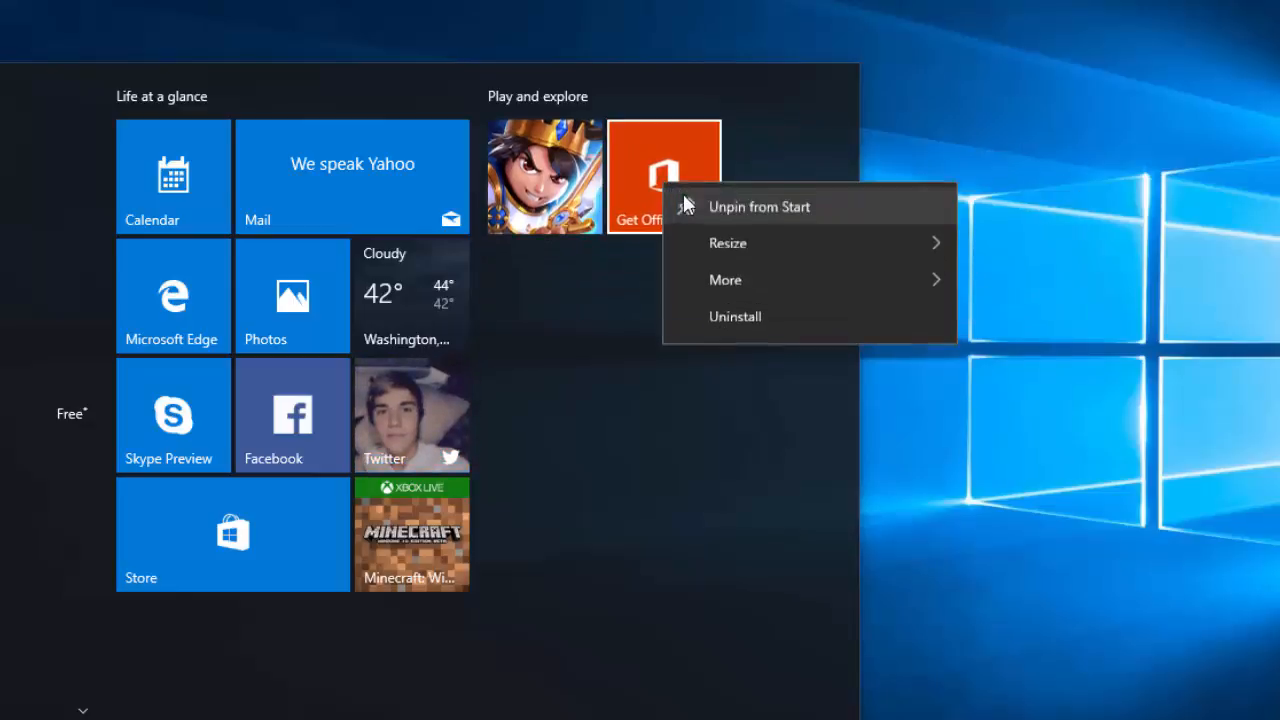
pyautogui.click(705, 209)
# Unpin the last game tile in the Play and explore group and the Minecraft tile from Start.
pyautogui.rightClick(581, 189)
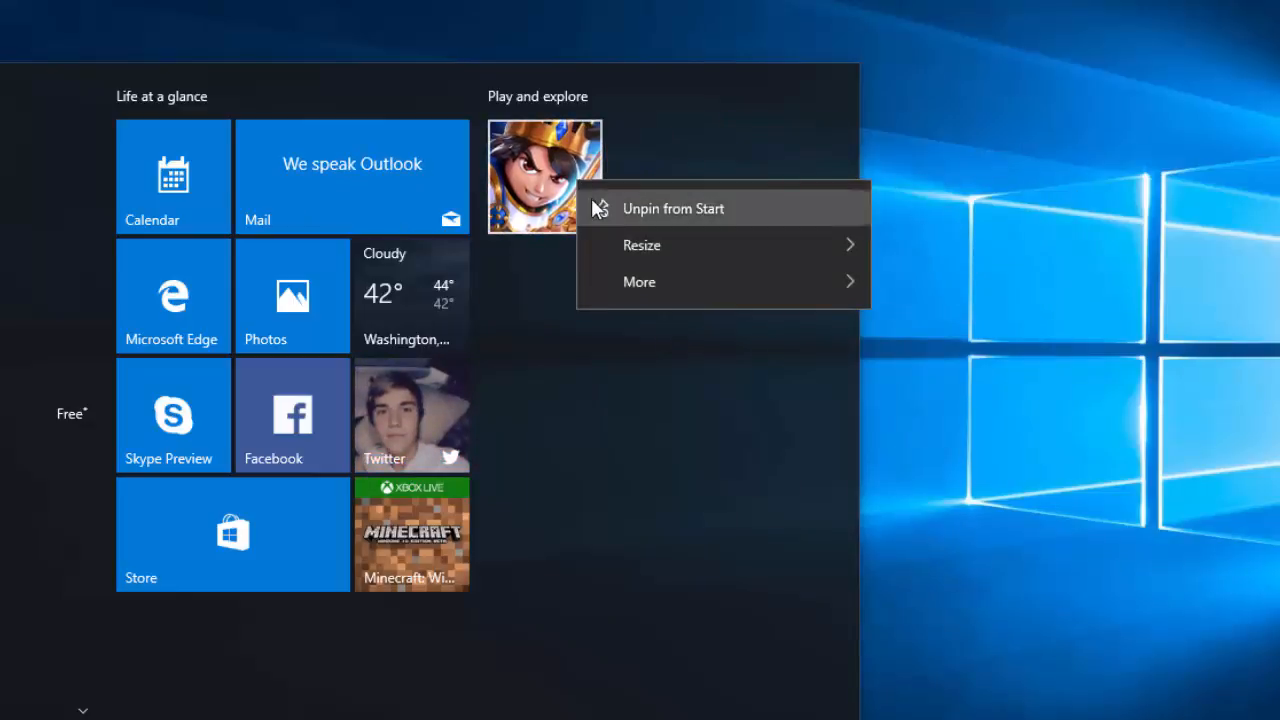
pyautogui.click(600, 208)
pyautogui.rightClick(416, 582)
pyautogui.click(450, 602)
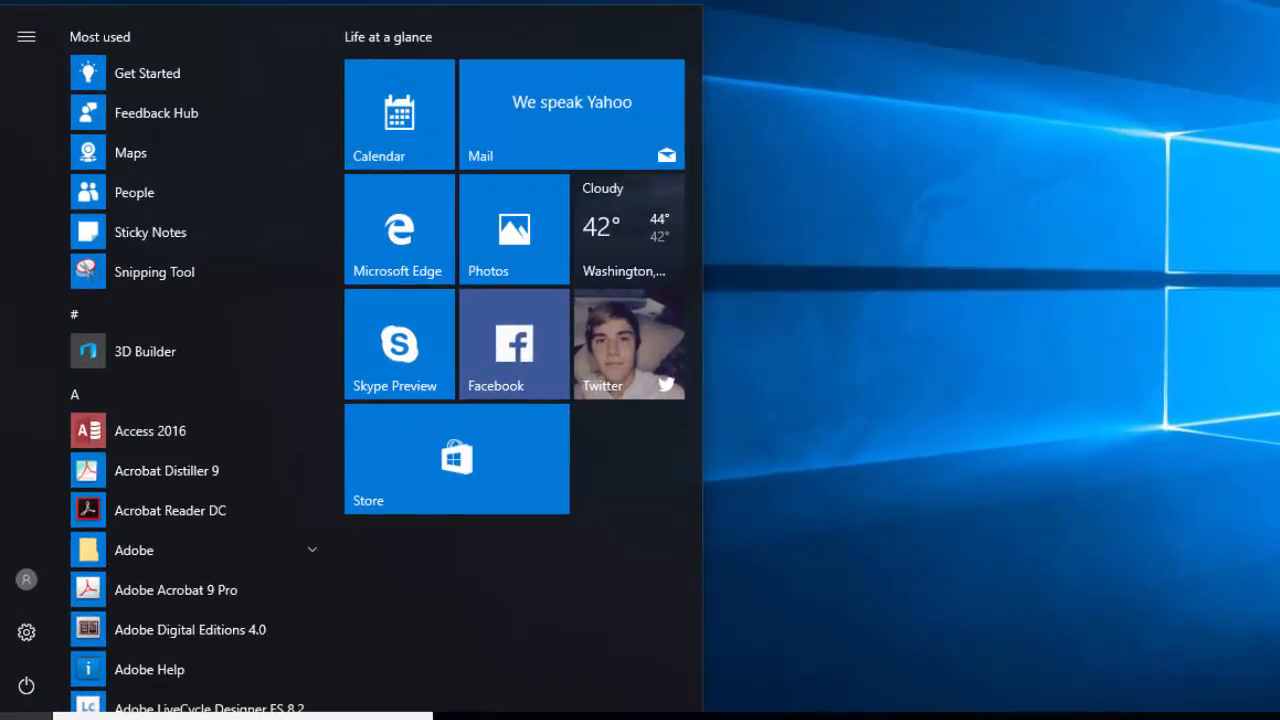
# Find Word 2016 in the list of installed apps and pin it to Start.
pyautogui.scroll(-20, 303, 137)
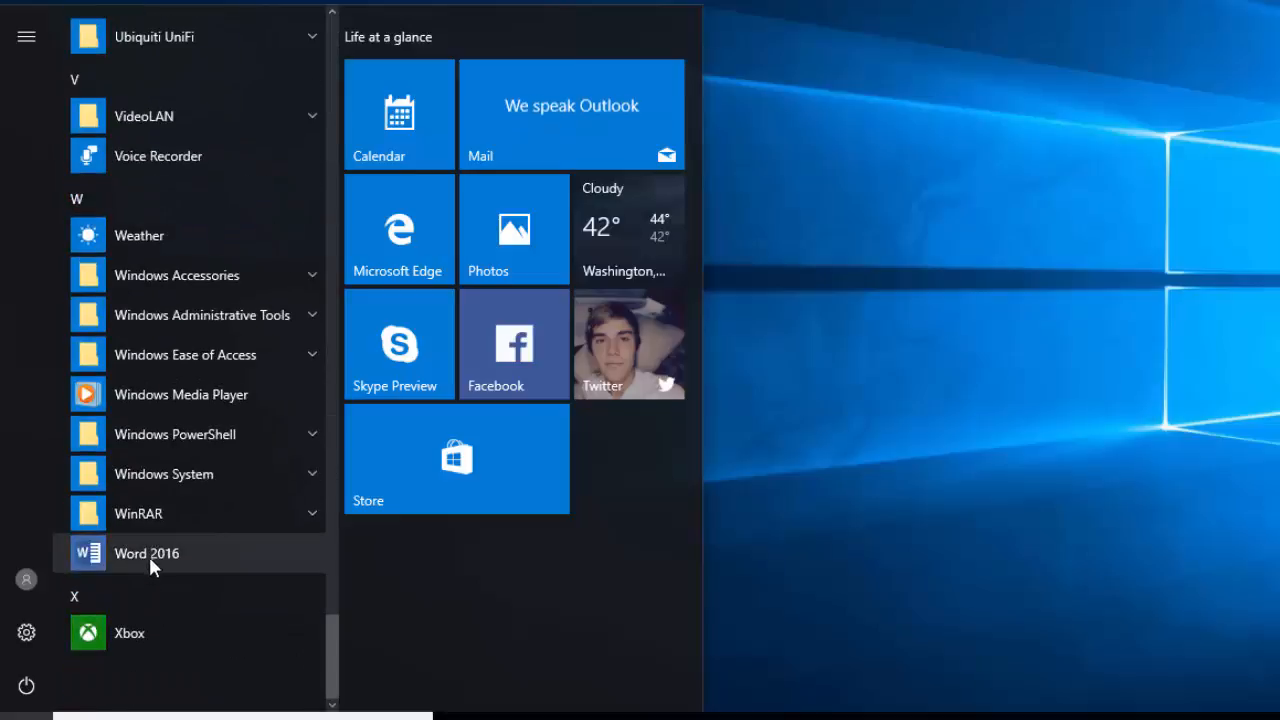
pyautogui.rightClick(150, 554)
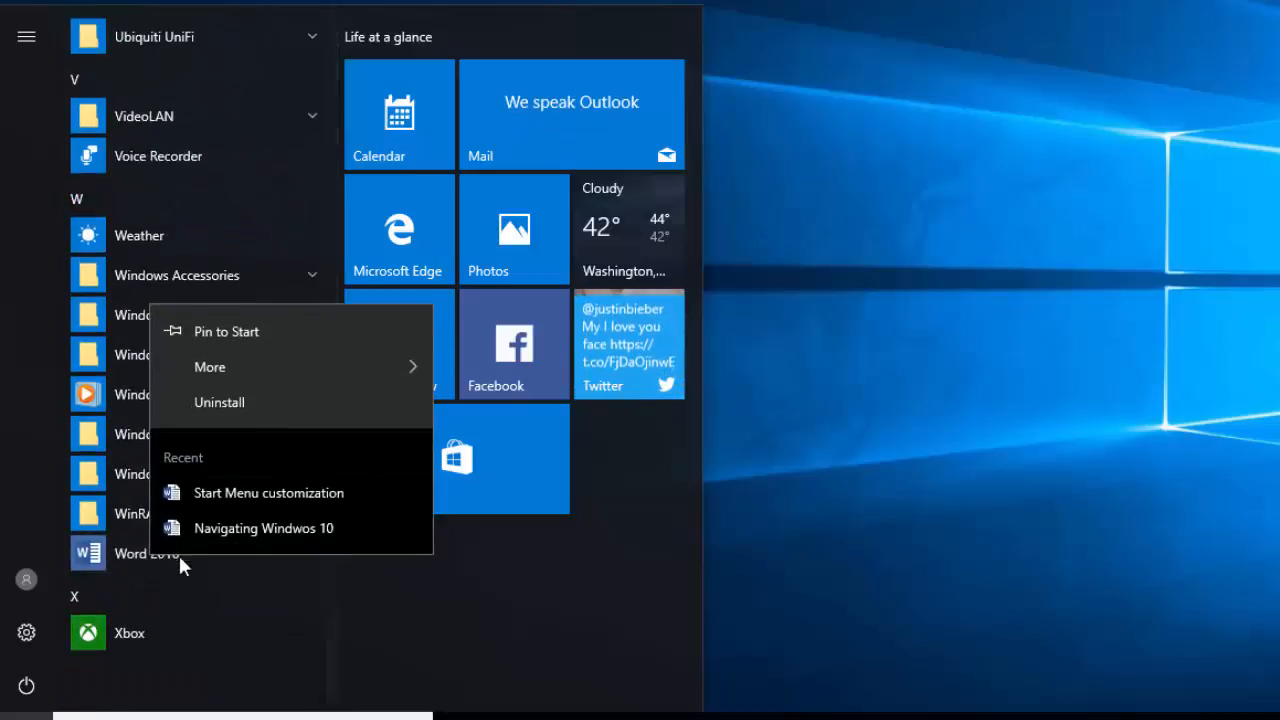
pyautogui.click(295, 334)
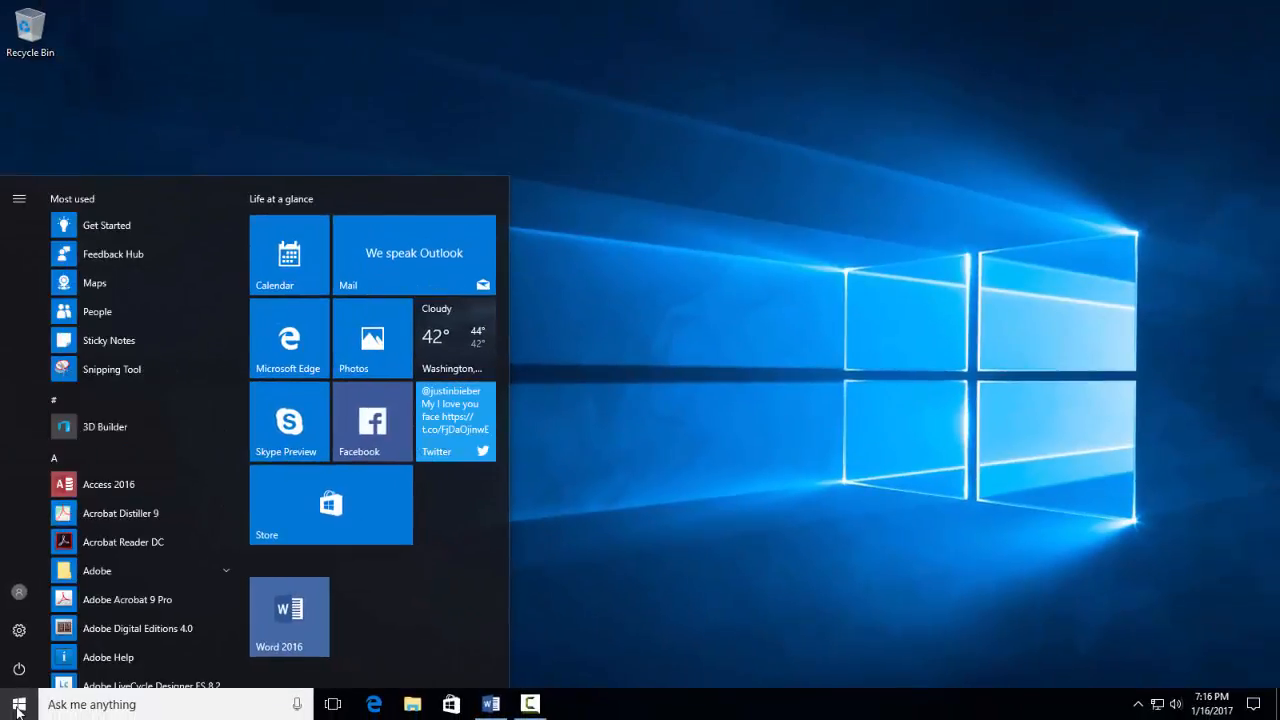
pyautogui.click(298, 613)
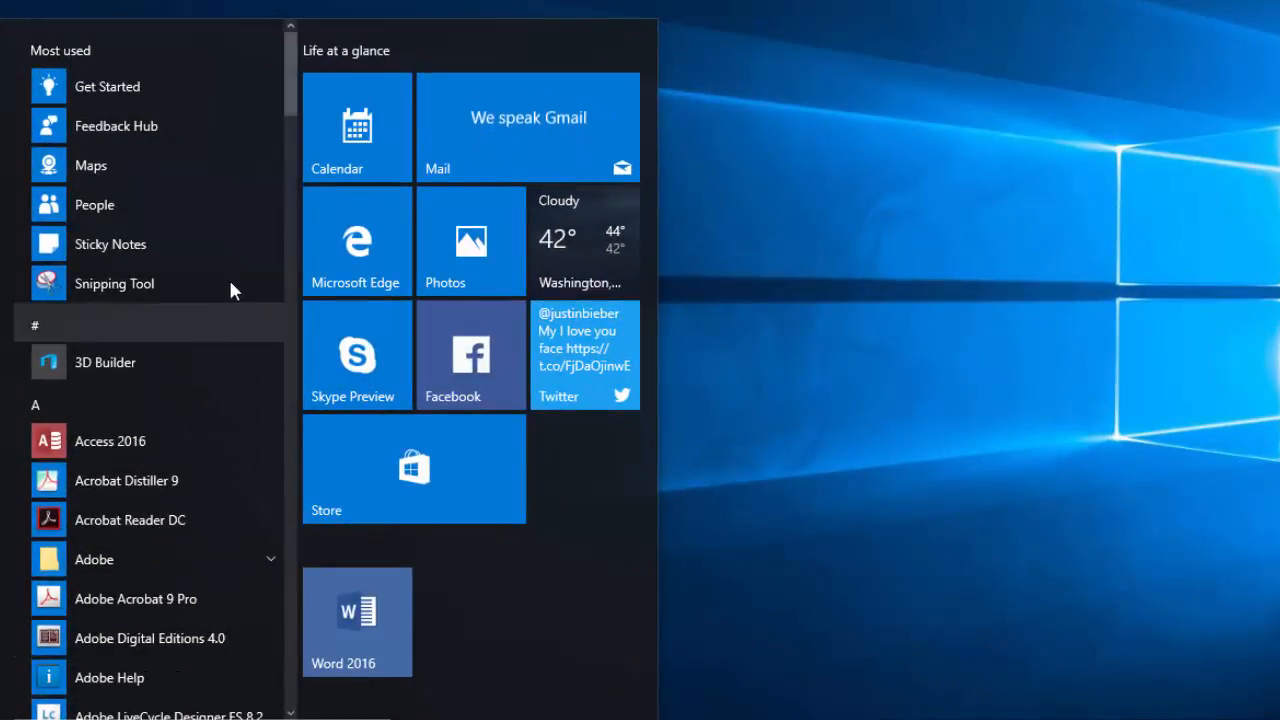
# Find Excel 2016 in the list of installed apps and pin it to Start.
pyautogui.moveTo(289, 103); pyautogui.dragTo(280, 272)
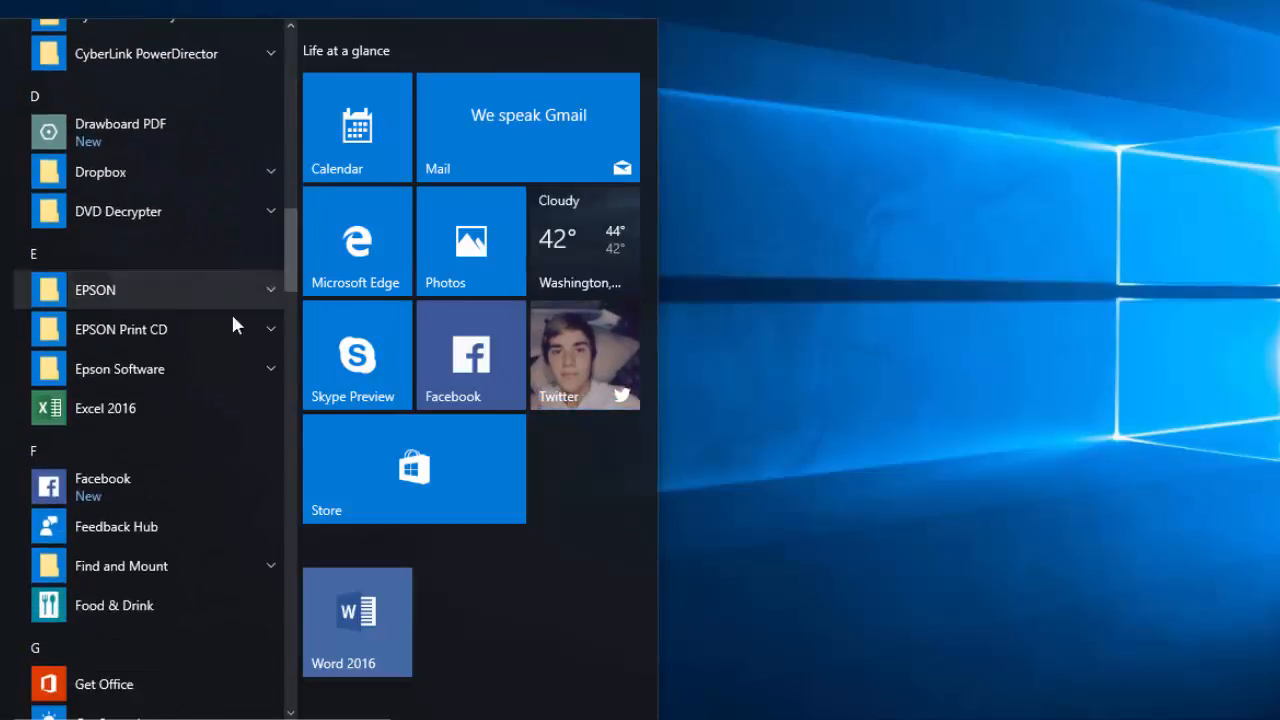
pyautogui.rightClick(97, 411)
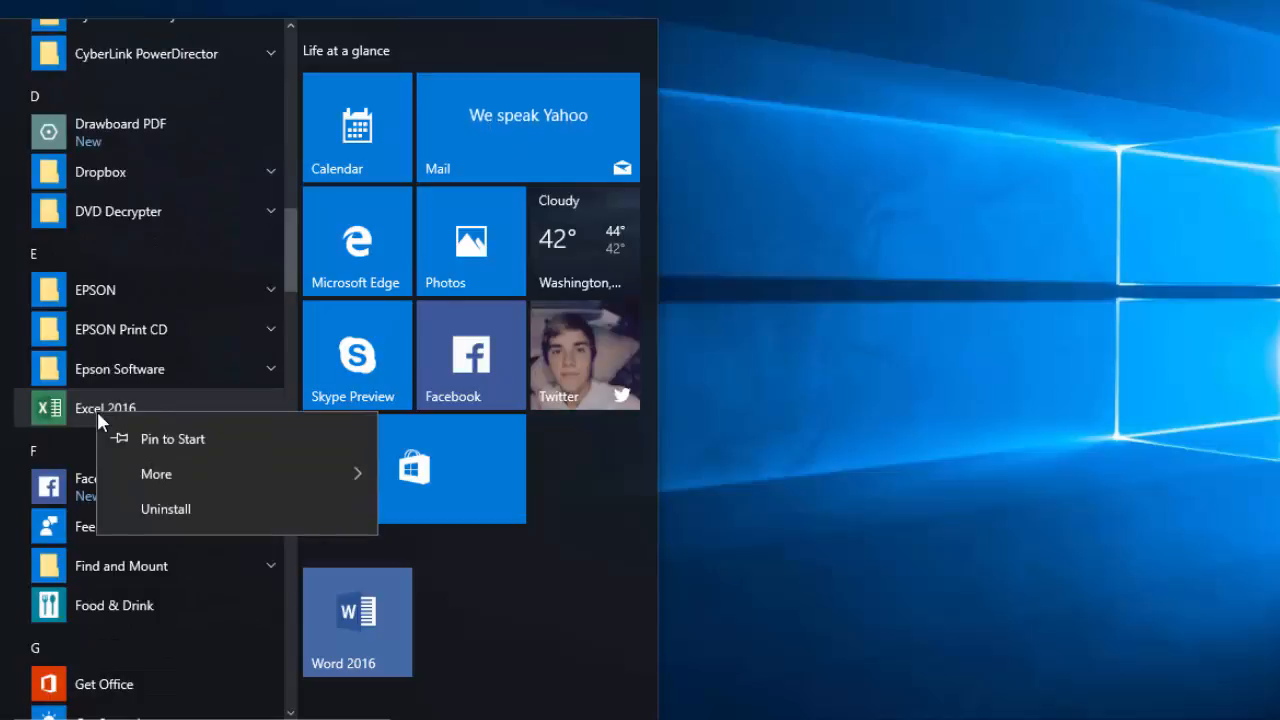
pyautogui.click(153, 436)
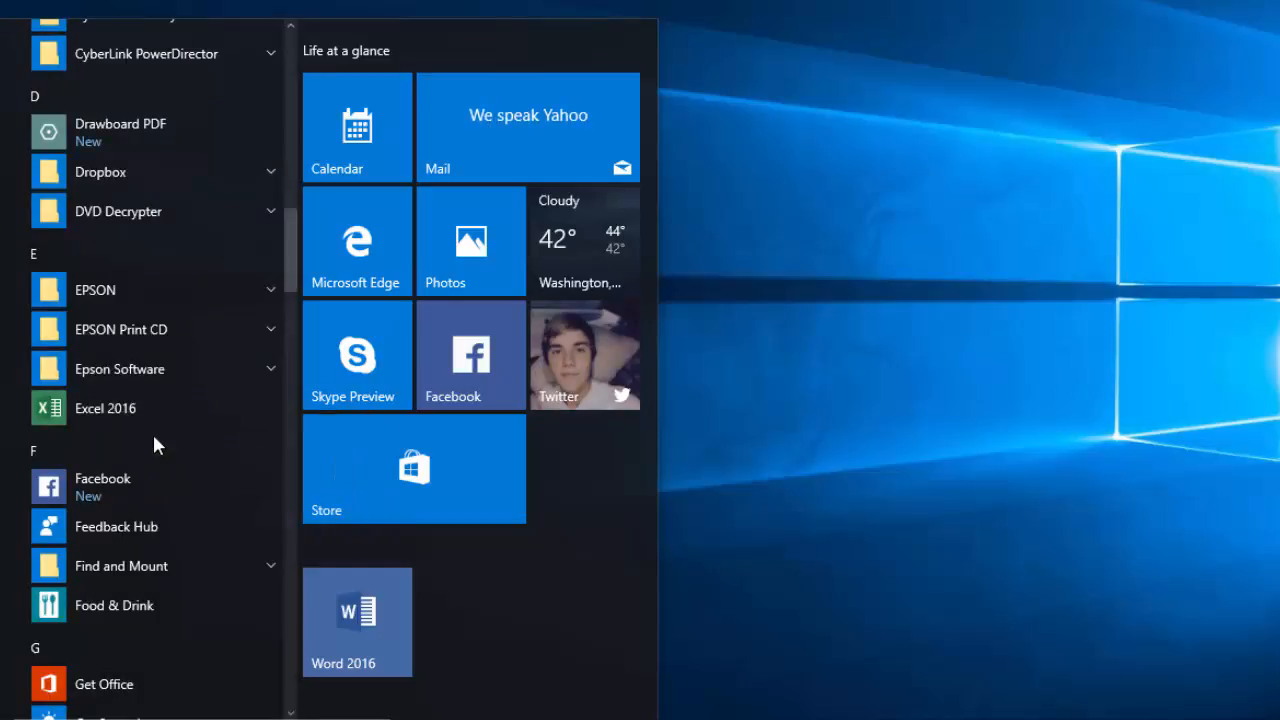
# Pin PowerPoint 2016 and Publisher 2016 from the list of installed apps to Start.
pyautogui.moveTo(289, 291); pyautogui.dragTo(273, 498)
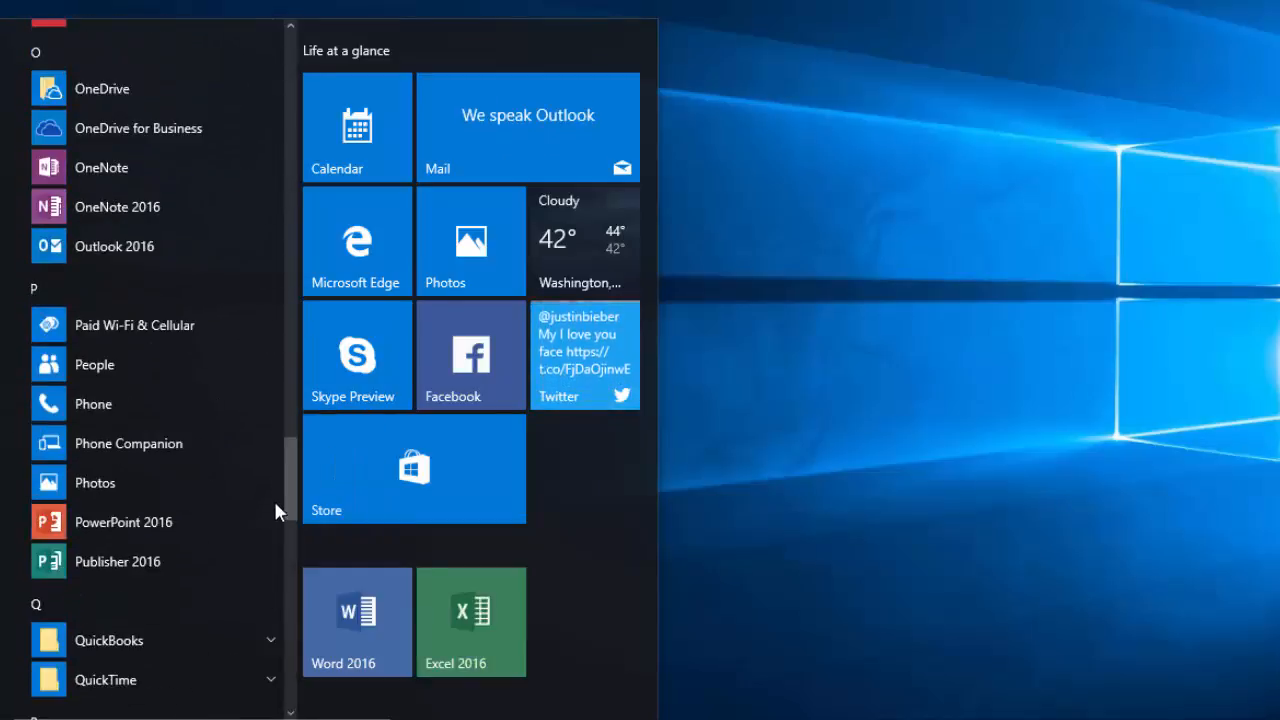
pyautogui.rightClick(173, 509)
pyautogui.click(208, 537)
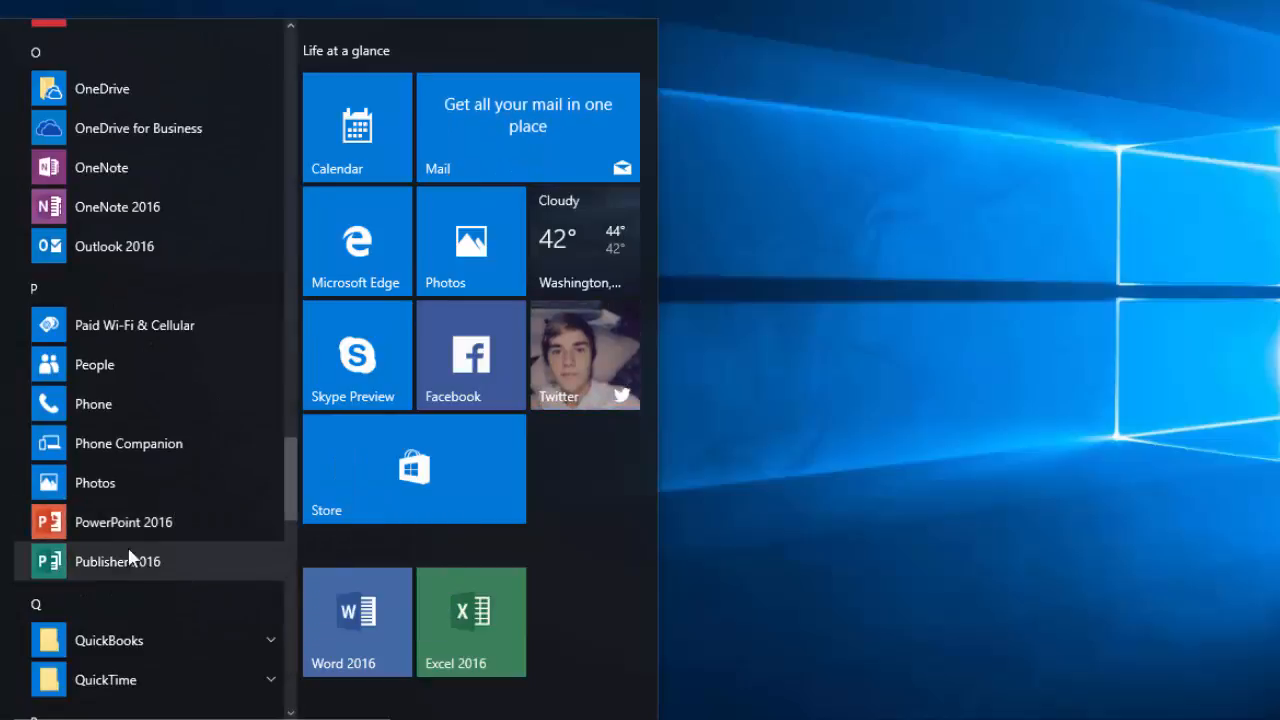
pyautogui.rightClick(107, 553)
pyautogui.click(152, 579)
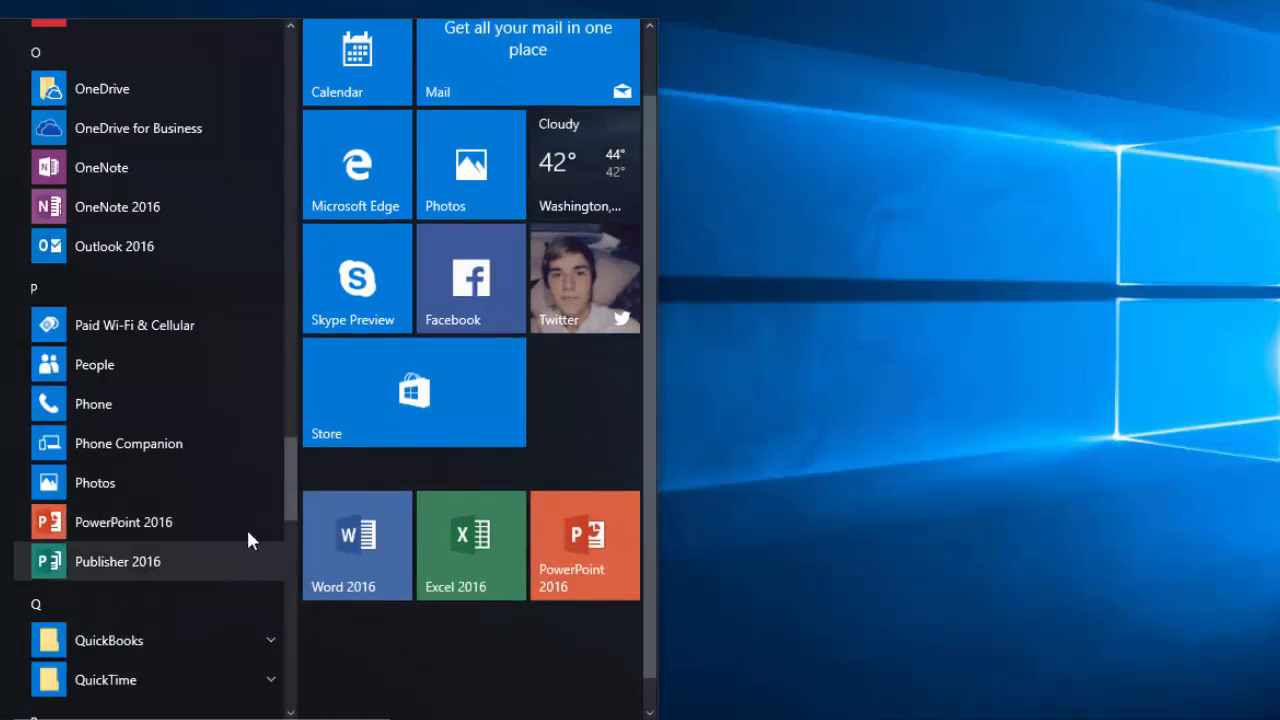
# Pin Outlook 2016 from the list of installed apps to Start.
pyautogui.scroll(2, 282, 488)
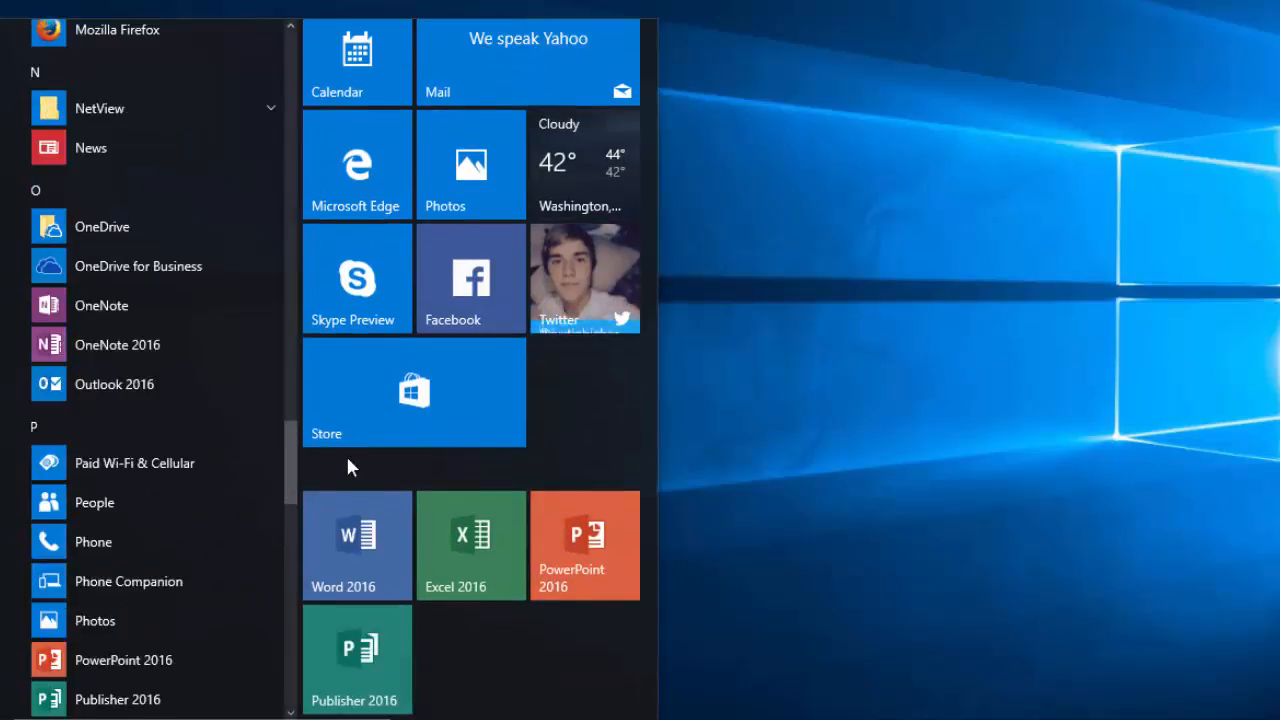
pyautogui.rightClick(143, 386)
pyautogui.click(194, 405)
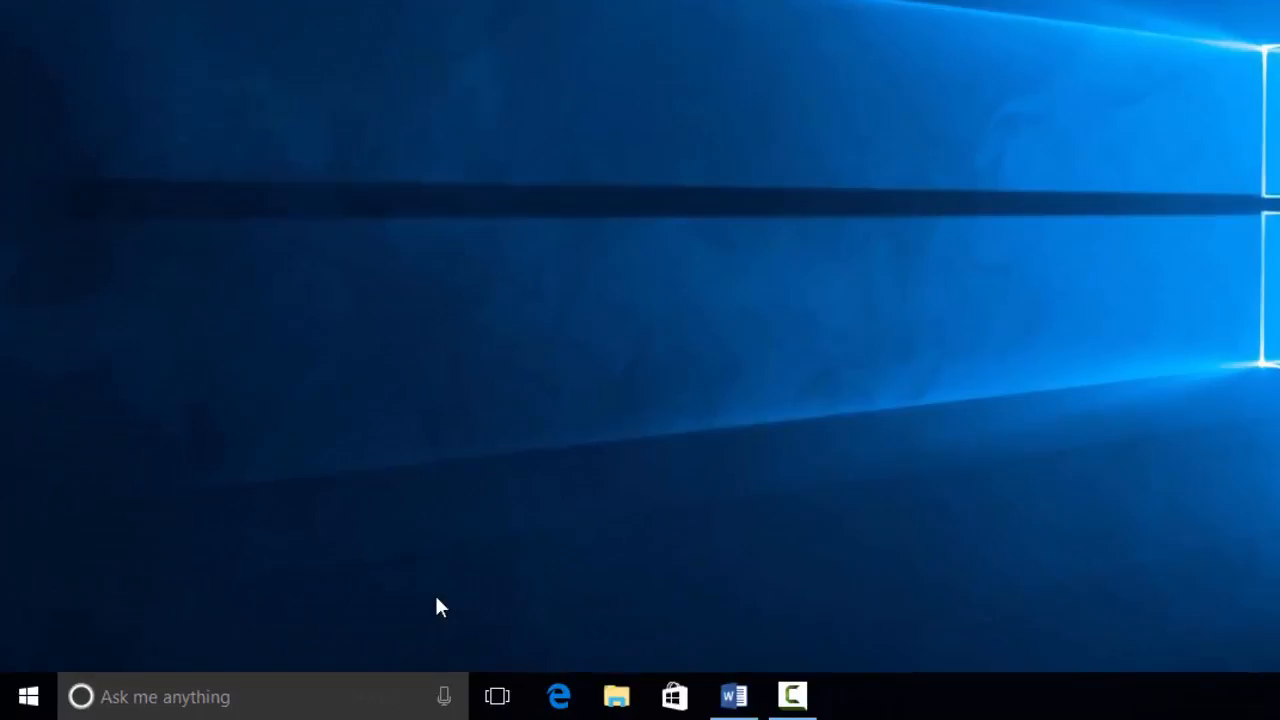
# Search the computer for "internet" and pin Internet Explorer to Start.
pyautogui.click(28, 695)
pyautogui.write('internet')
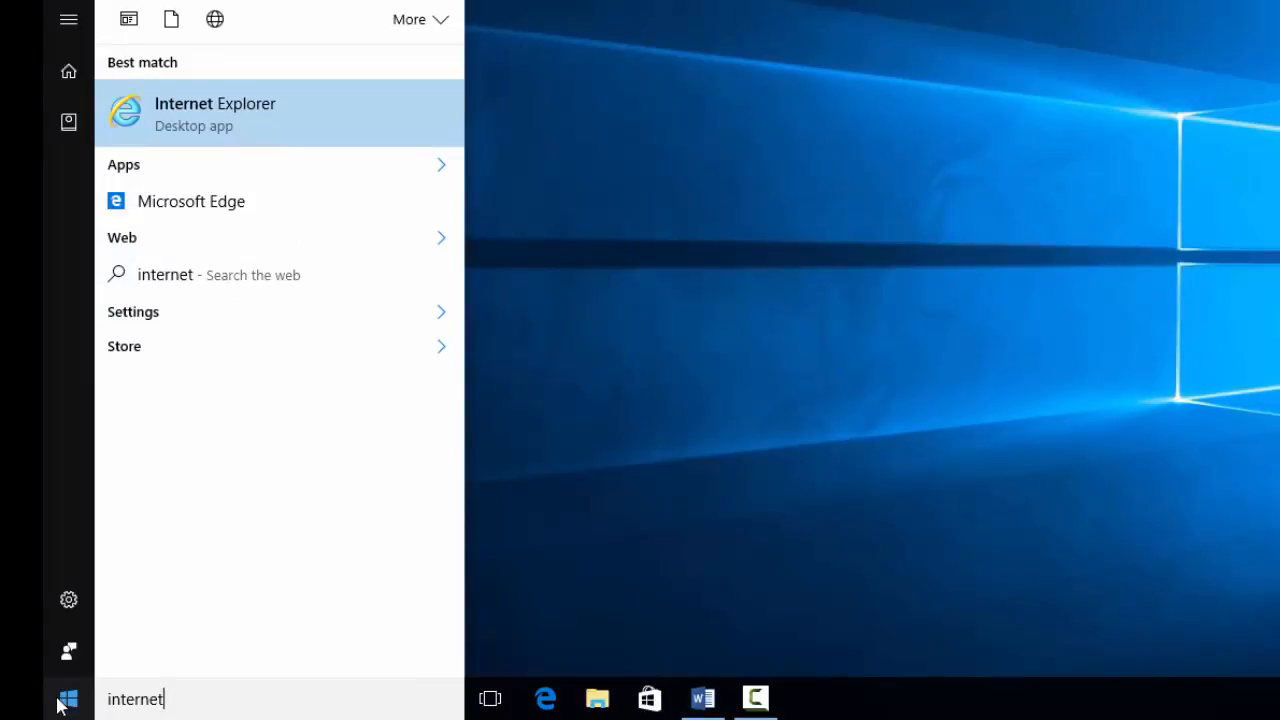
pyautogui.rightClick(260, 115)
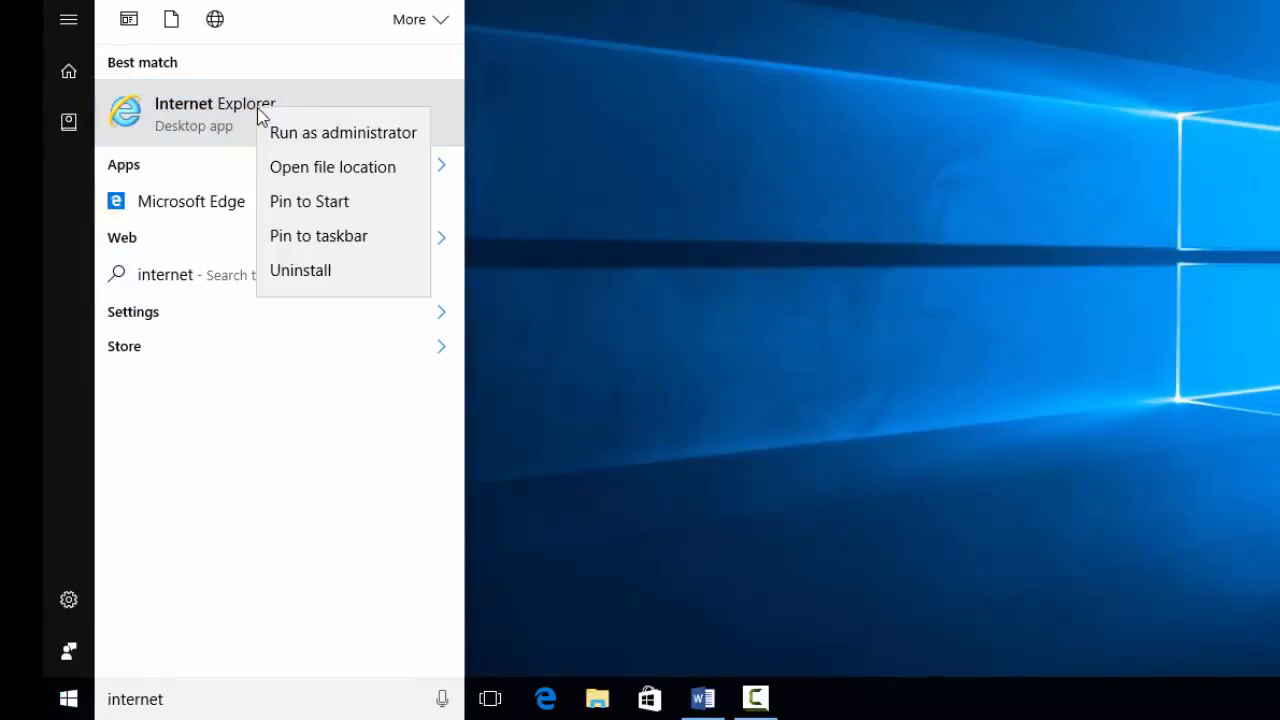
pyautogui.click(308, 201)
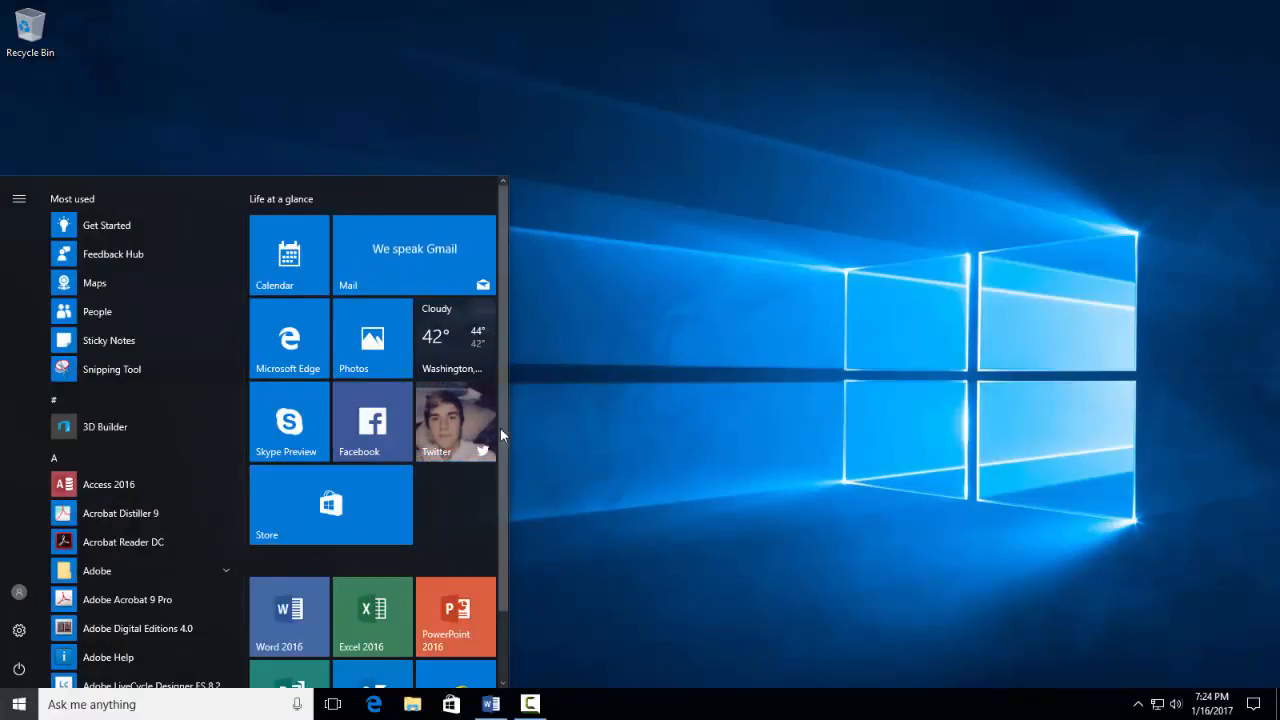
# Widen the Start menu to fit the Life at a glance group and the new app tiles side by side.
pyautogui.moveTo(501, 433)
pyautogui.mouseDown()
pyautogui.moveTo(502, 515)
pyautogui.moveTo(510, 410)
pyautogui.mouseUp()
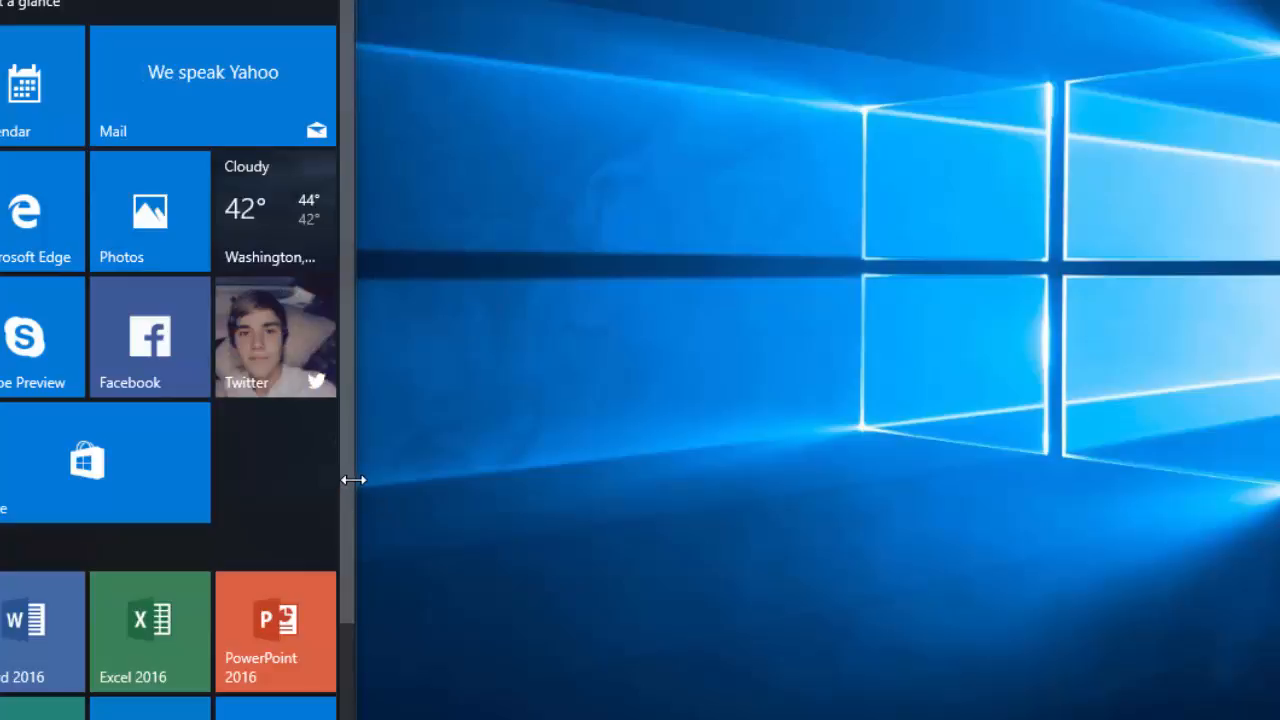
pyautogui.moveTo(502, 469); pyautogui.dragTo(1026, 449)
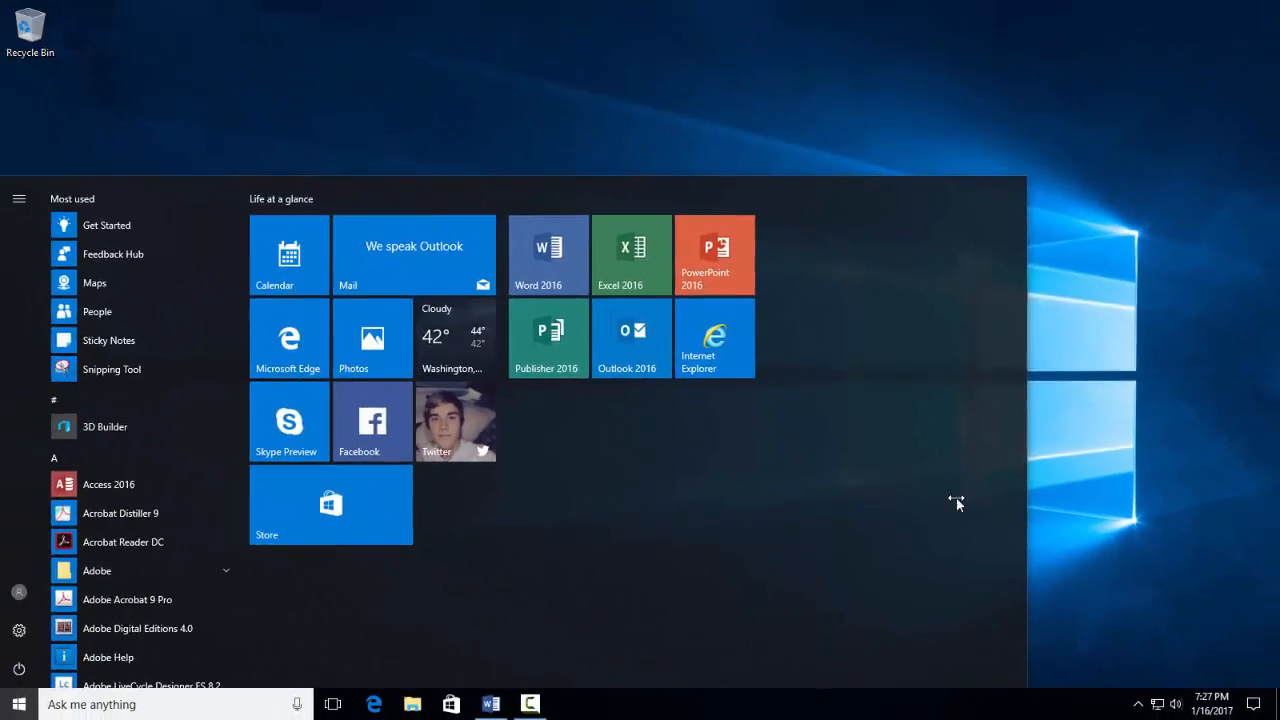
pyautogui.moveTo(956, 500); pyautogui.dragTo(809, 512)
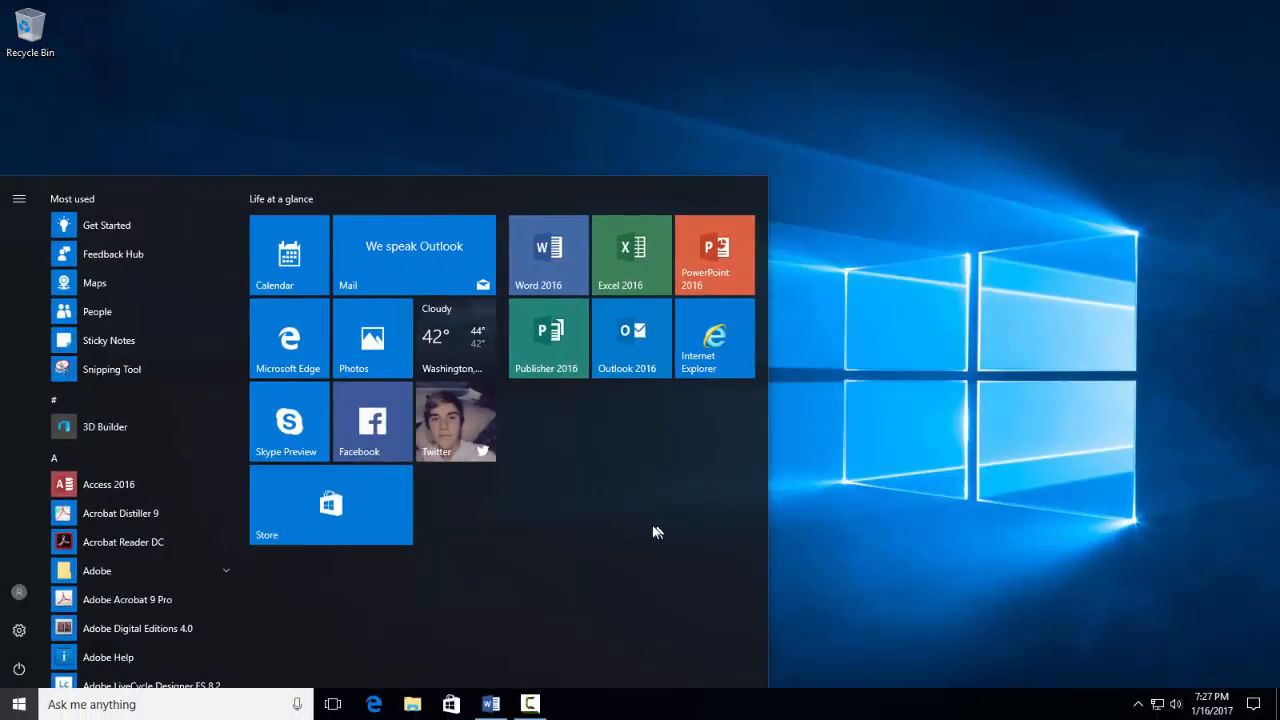
pyautogui.moveTo(657, 532)
pyautogui.mouseDown()
pyautogui.moveTo(603, 526)
pyautogui.moveTo(670, 528)
pyautogui.mouseUp()
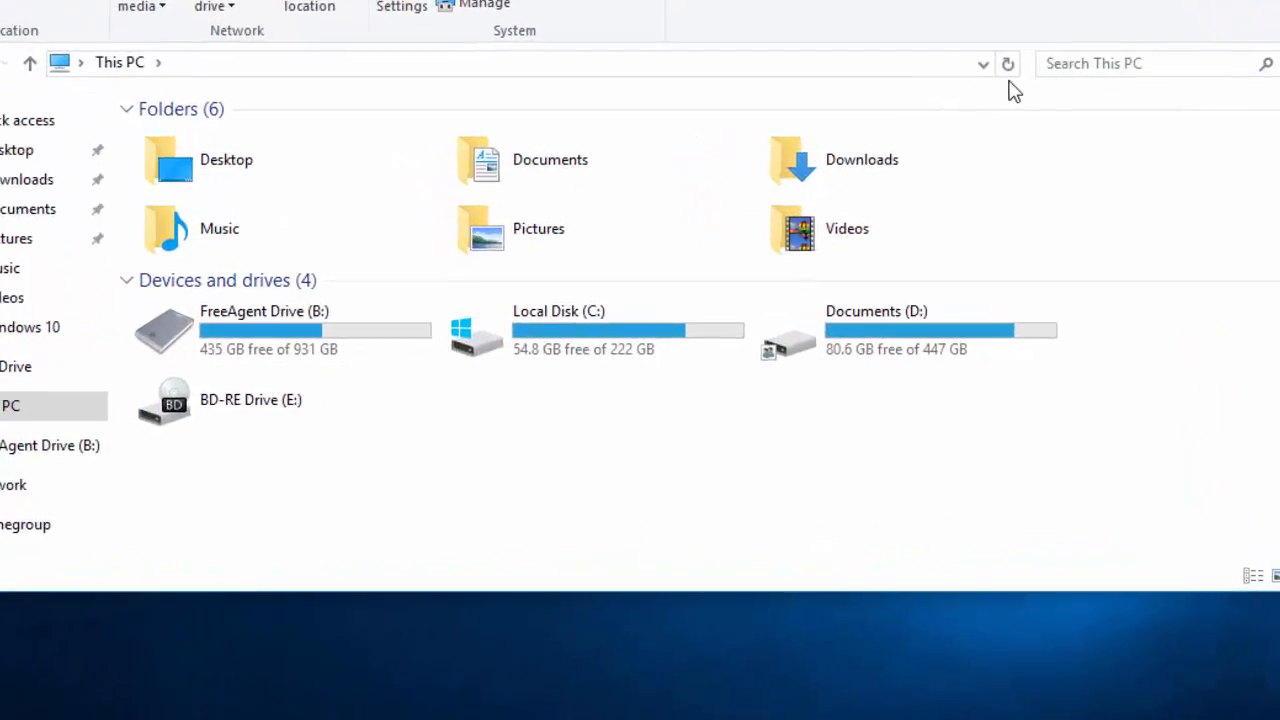
# Pin the Documents folder from This PC to Start and reopen the Start menu to check the tile.
pyautogui.rightClick(577, 172)
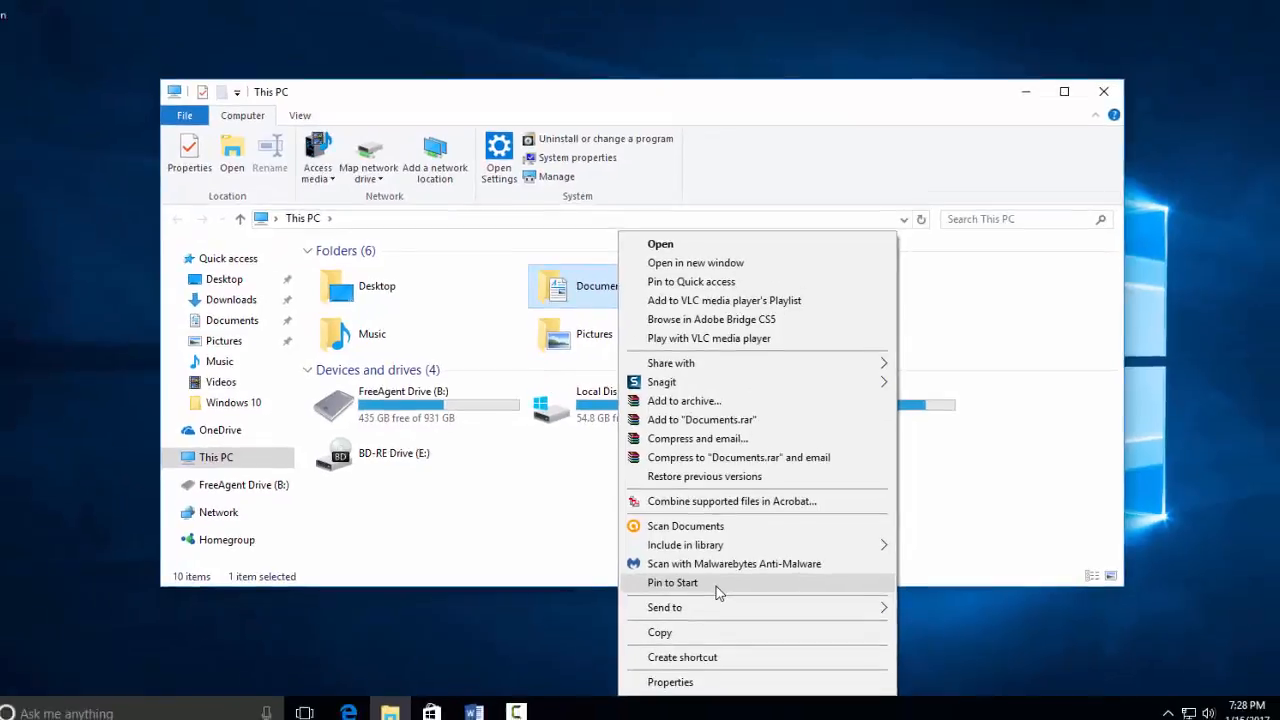
pyautogui.click(690, 583)
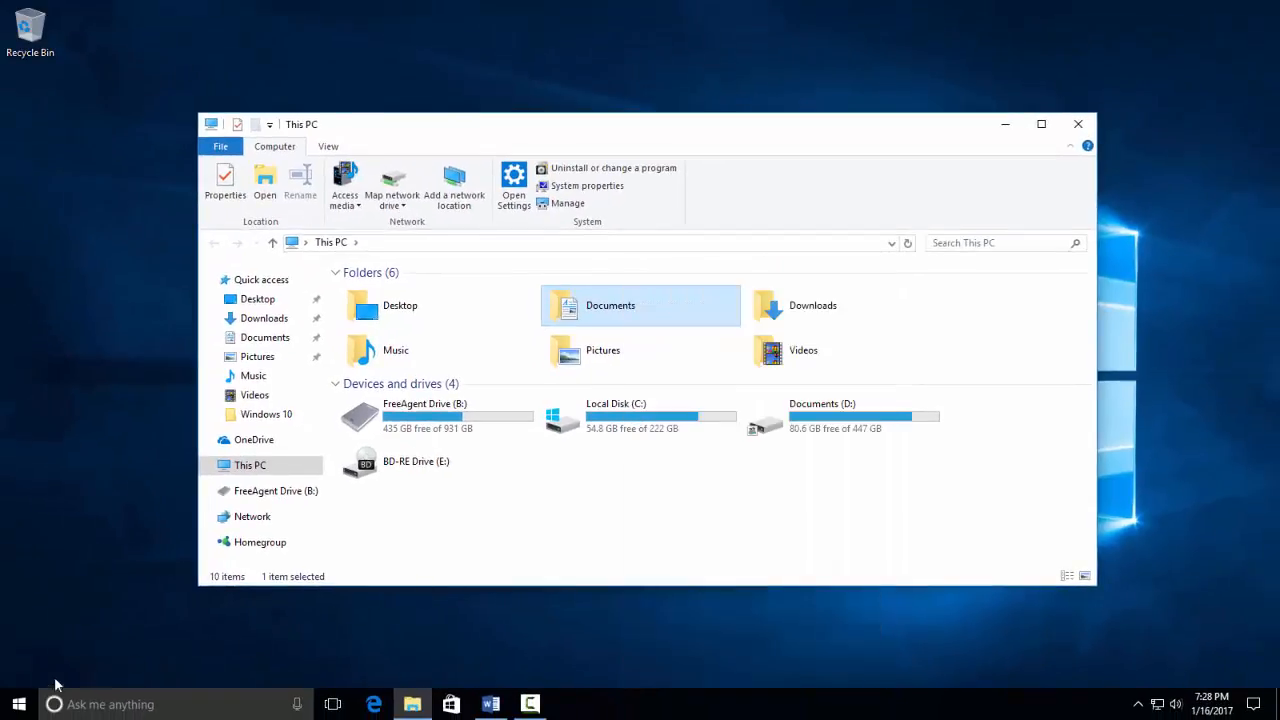
pyautogui.click(18, 704)
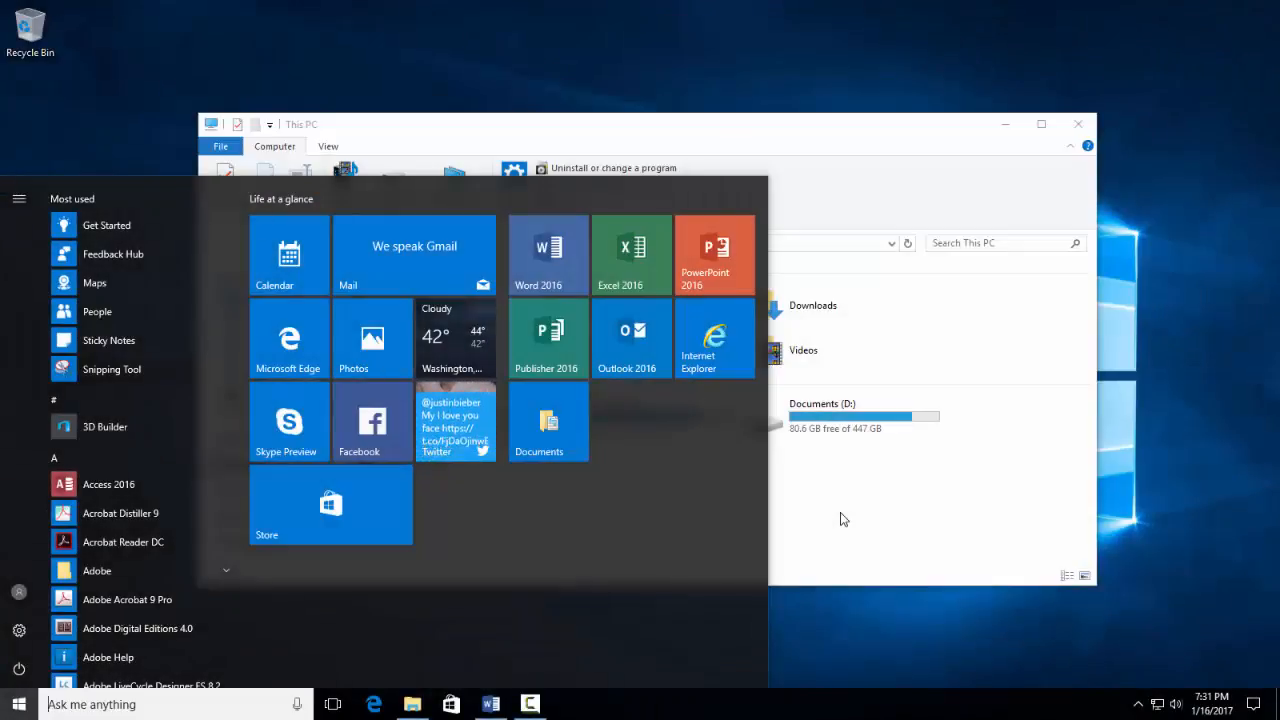
# Pin the Local Disk (C:) and Documents (D:) drives from This PC to Start.
pyautogui.click(843, 519)
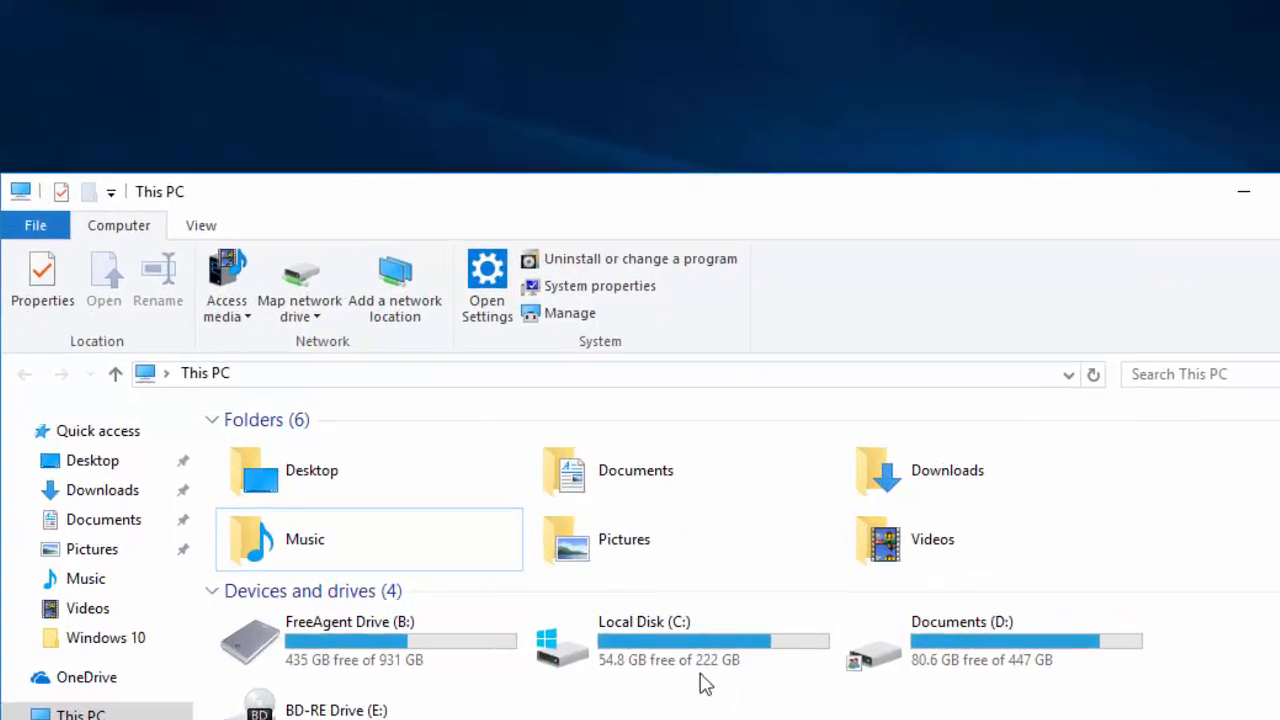
pyautogui.rightClick(624, 525)
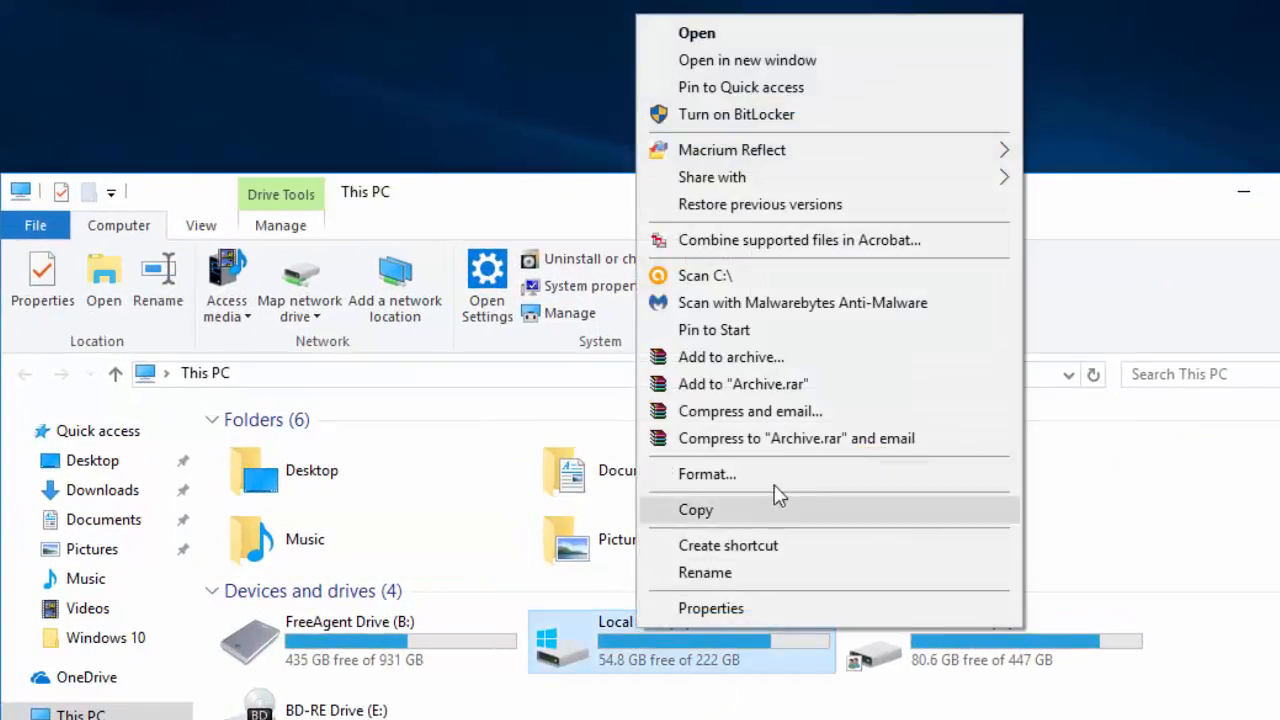
pyautogui.click(791, 330)
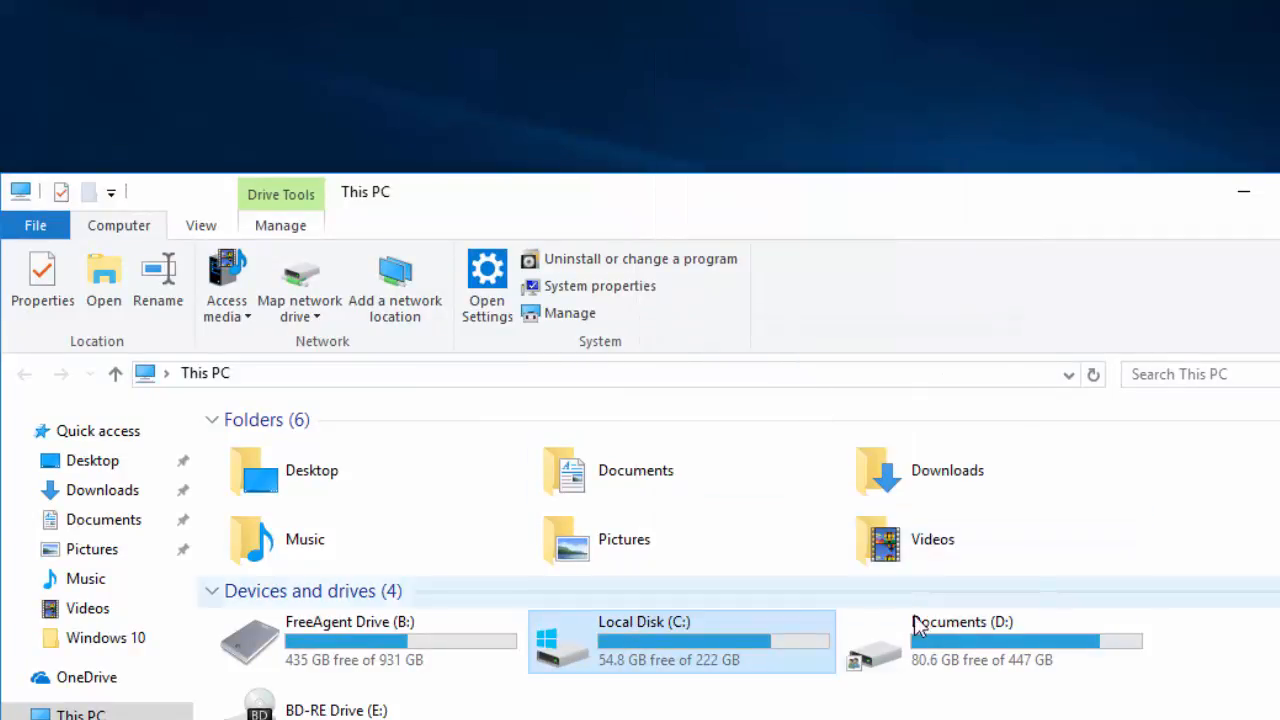
pyautogui.click(950, 652)
pyautogui.rightClick(950, 652)
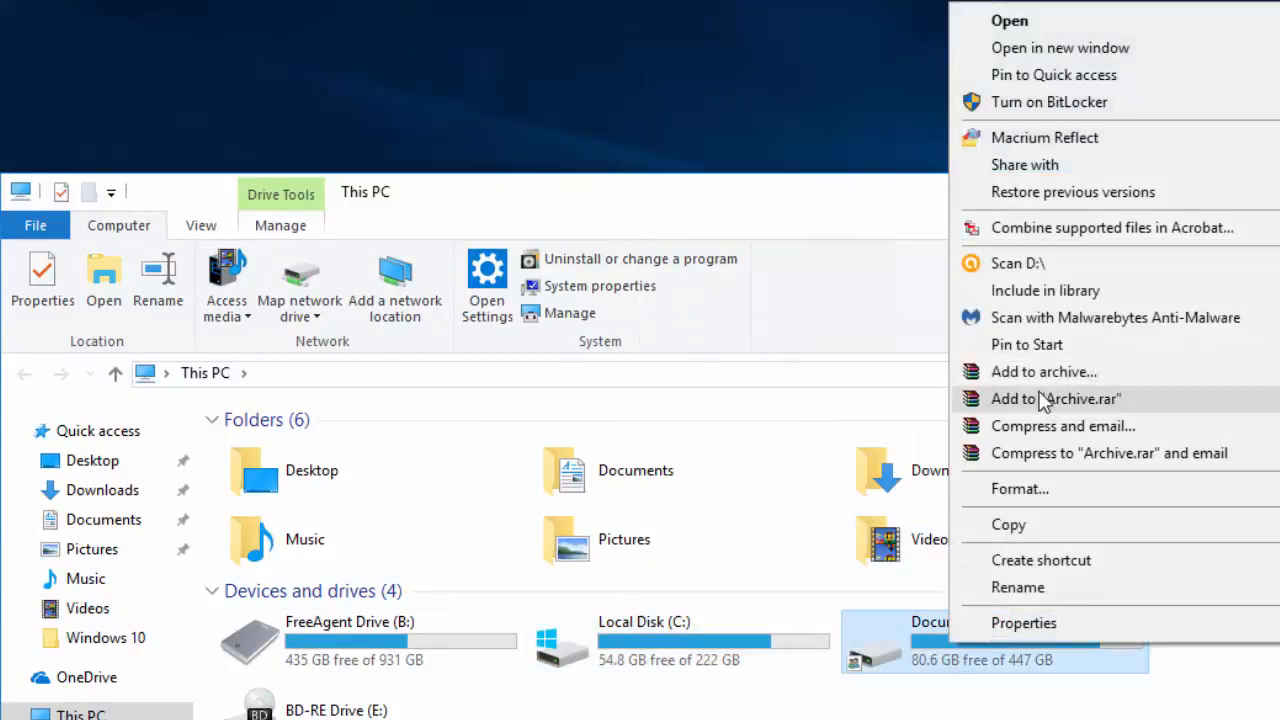
pyautogui.click(1047, 344)
# Pin the Pictures and Music folders from This PC to Start and reopen the Start menu to check the tiles.
pyautogui.click(627, 556)
pyautogui.rightClick(627, 556)
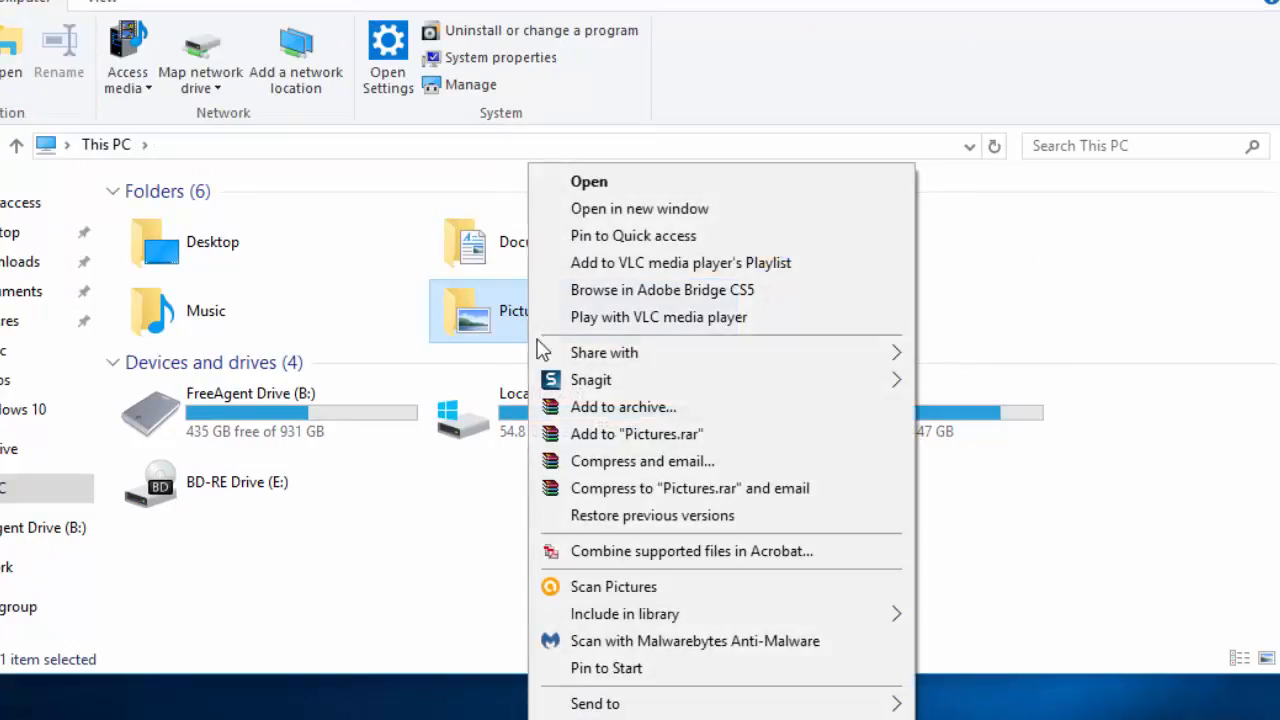
pyautogui.click(630, 668)
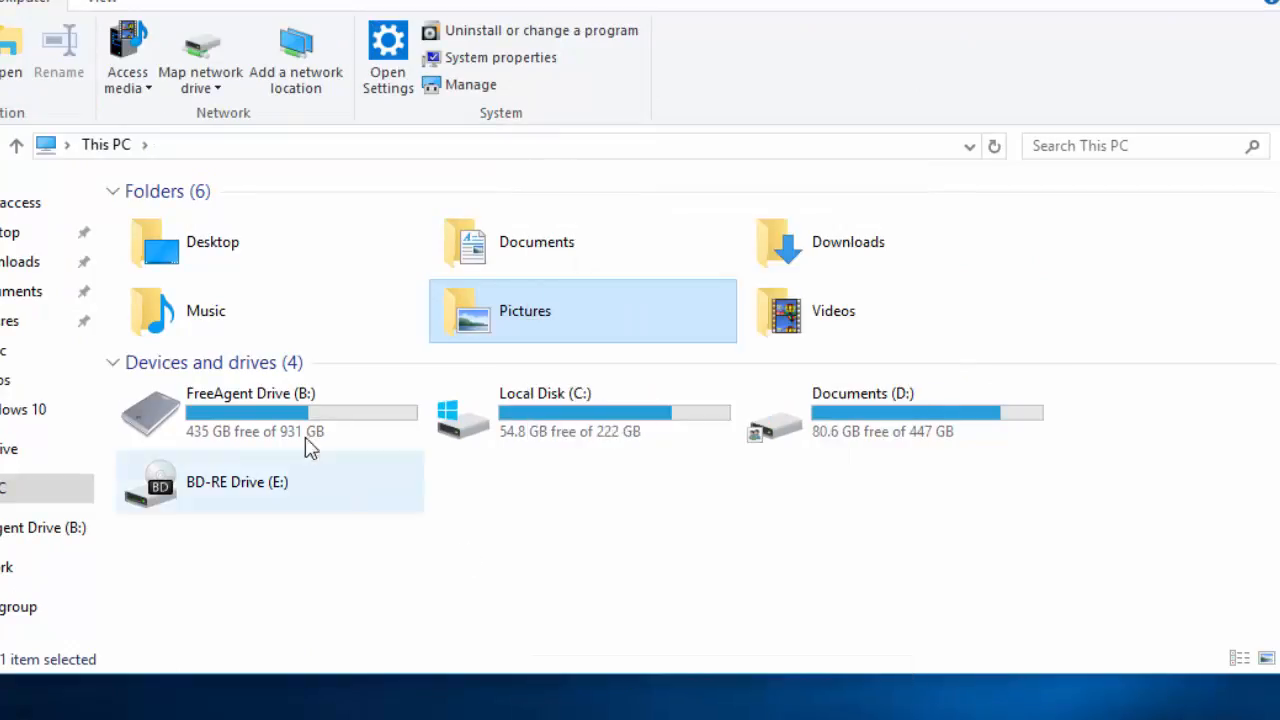
pyautogui.rightClick(170, 320)
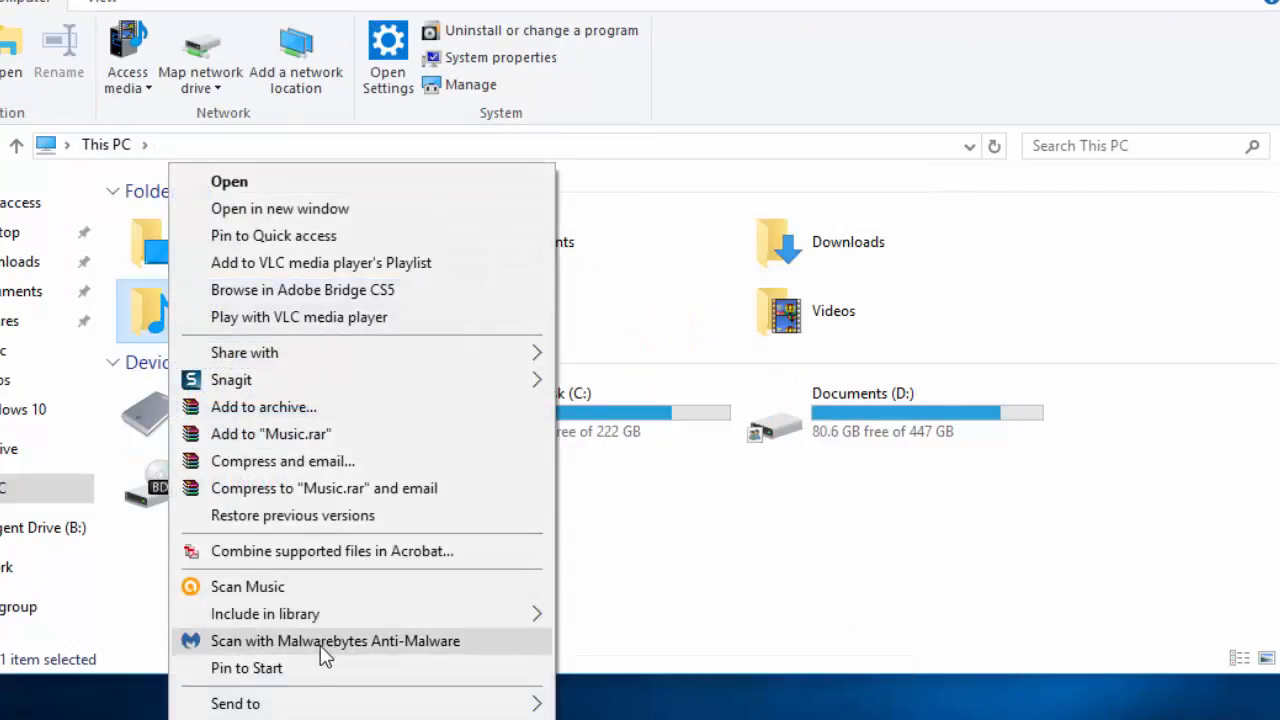
pyautogui.click(321, 667)
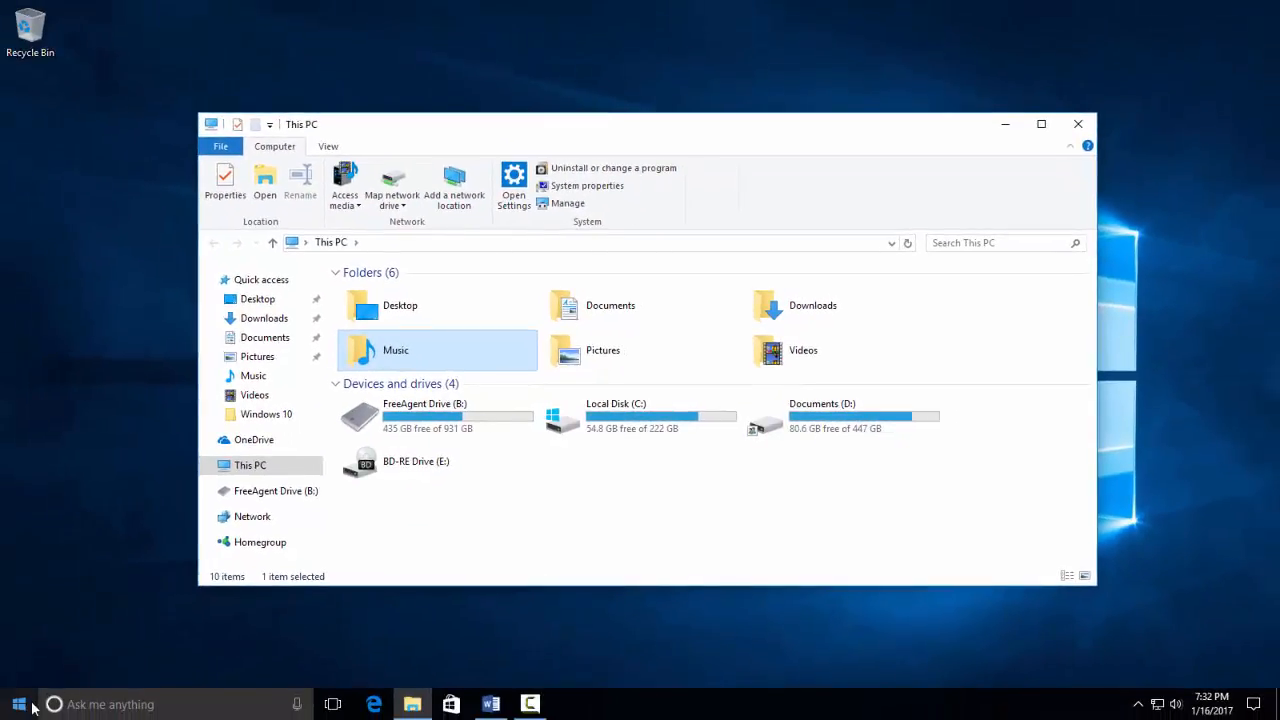
pyautogui.click(19, 705)
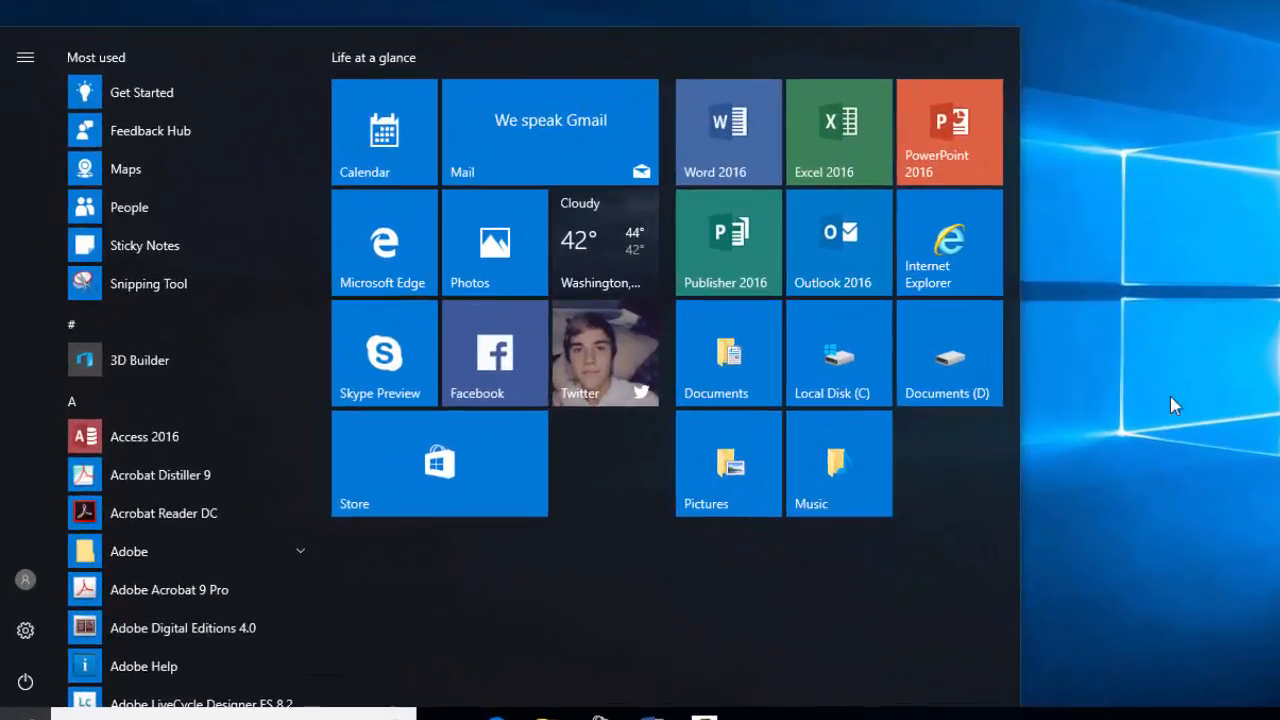
# Rearrange the tiles with Internet Explorer below Calendar, Microsoft Edge beside it, and Photos beside Music.
pyautogui.moveTo(960, 254); pyautogui.dragTo(395, 297)
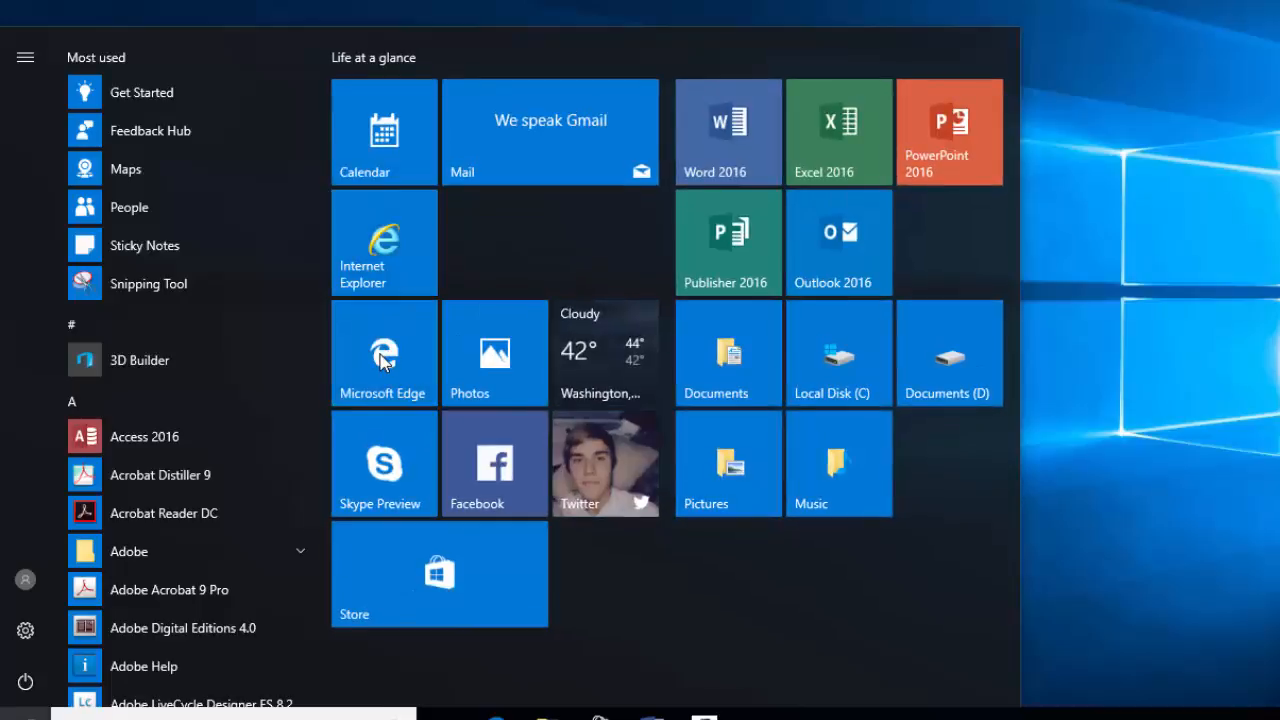
pyautogui.moveTo(381, 362); pyautogui.dragTo(515, 238)
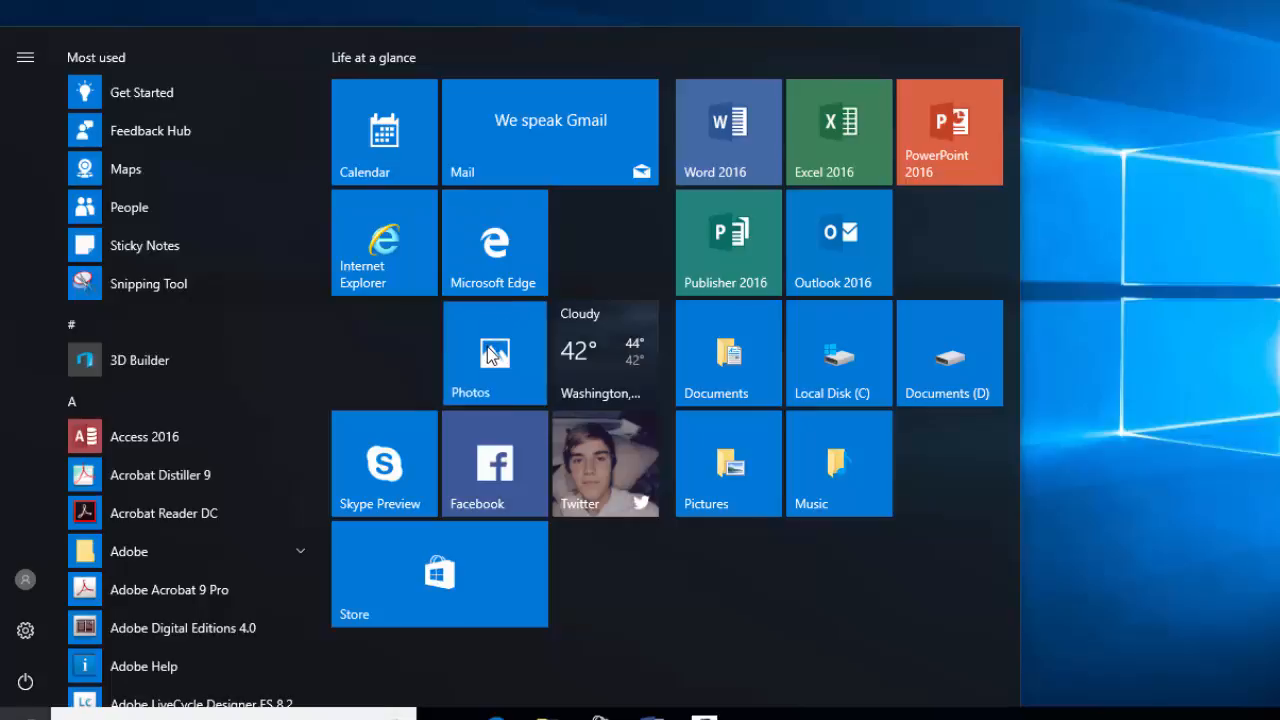
pyautogui.moveTo(490, 355); pyautogui.dragTo(955, 453)
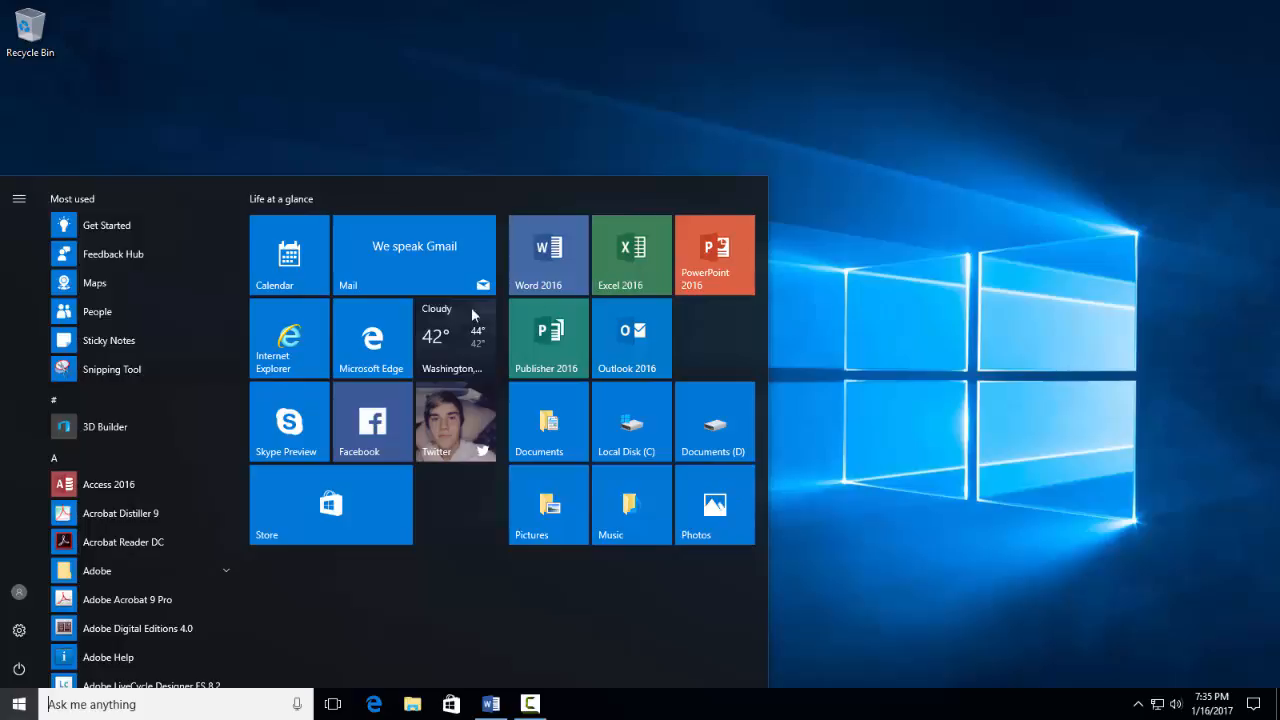
# Move the Internet Explorer and Microsoft Edge tiles into a new group above Life at a glance.
pyautogui.moveTo(305, 345); pyautogui.dragTo(302, 202)
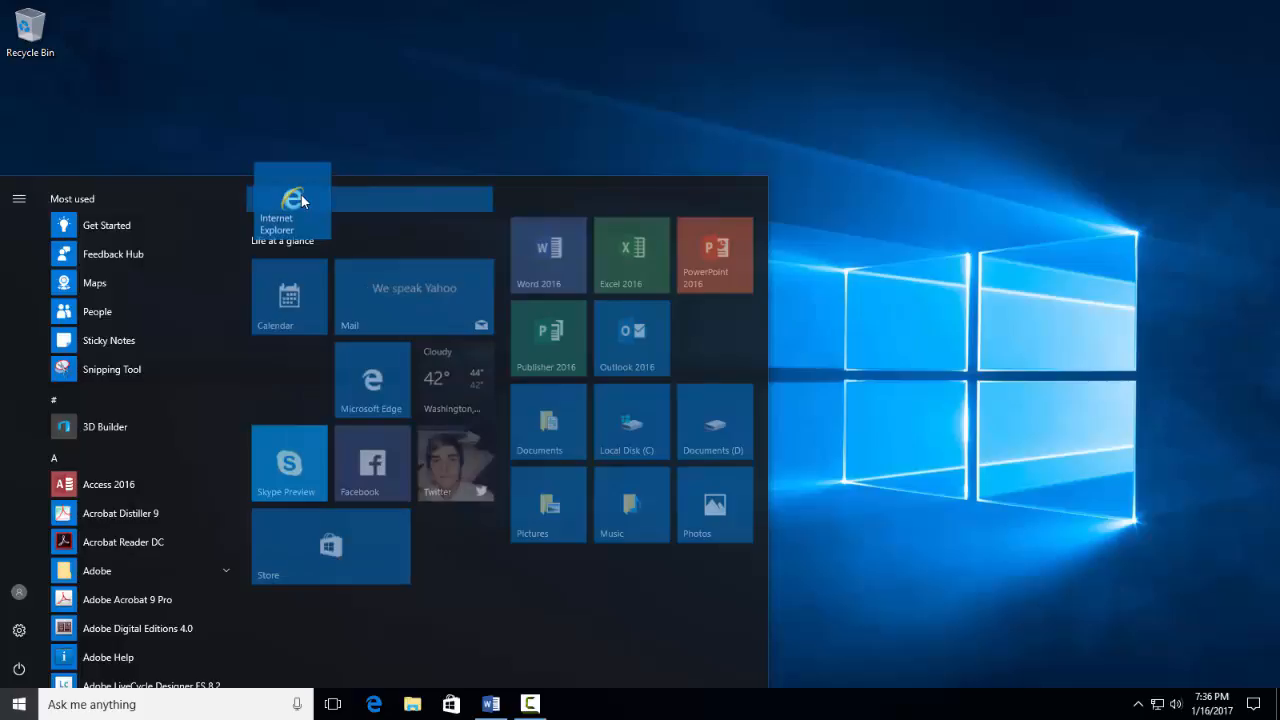
pyautogui.moveTo(301, 201); pyautogui.dragTo(301, 201)
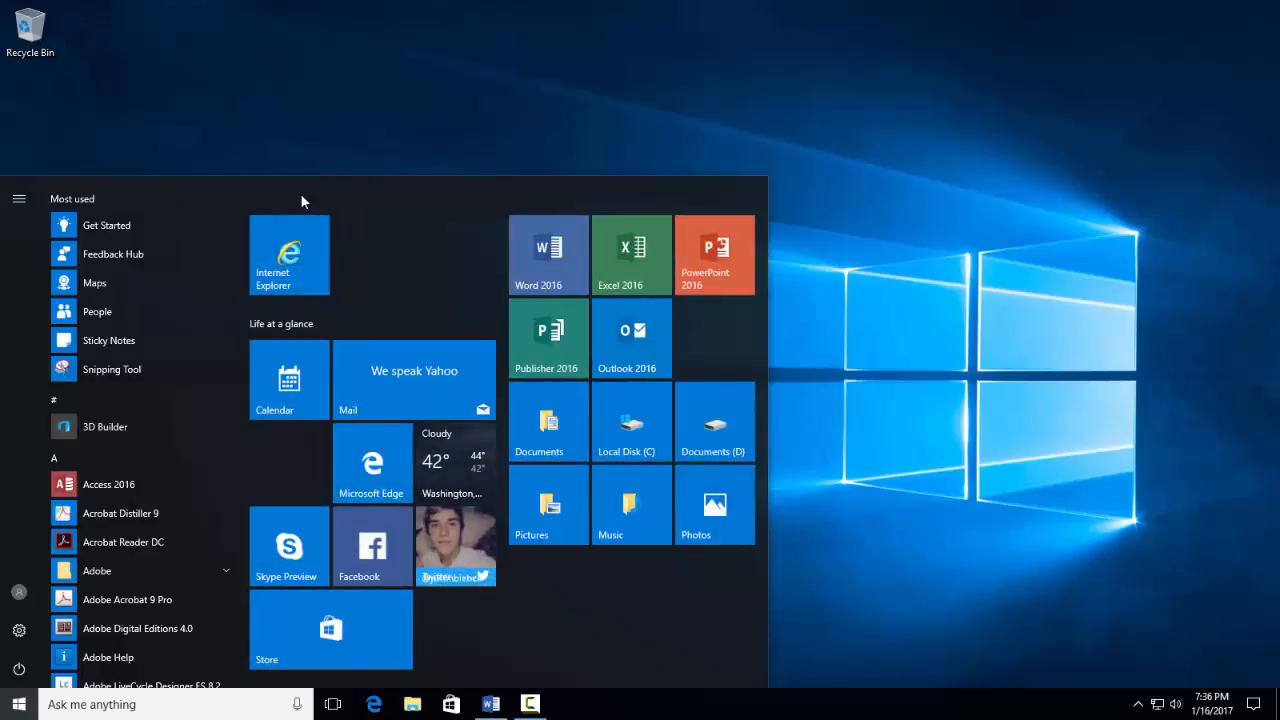
pyautogui.moveTo(373, 472); pyautogui.dragTo(376, 257)
# Move the Documents, Pictures, Music and two drive tiles into a new group below the Office tiles, leaving Photos beside Outlook 2016.
pyautogui.moveTo(540, 422); pyautogui.dragTo(556, 567)
pyautogui.moveTo(628, 424); pyautogui.dragTo(533, 618)
pyautogui.moveTo(575, 440); pyautogui.dragTo(632, 545)
pyautogui.moveTo(607, 425); pyautogui.dragTo(712, 548)
pyautogui.moveTo(724, 357); pyautogui.dragTo(637, 641)
# Move the Skype Preview, Facebook and Twitter tiles into a new group below the folder and drive tiles.
pyautogui.moveTo(306, 526); pyautogui.dragTo(561, 631)
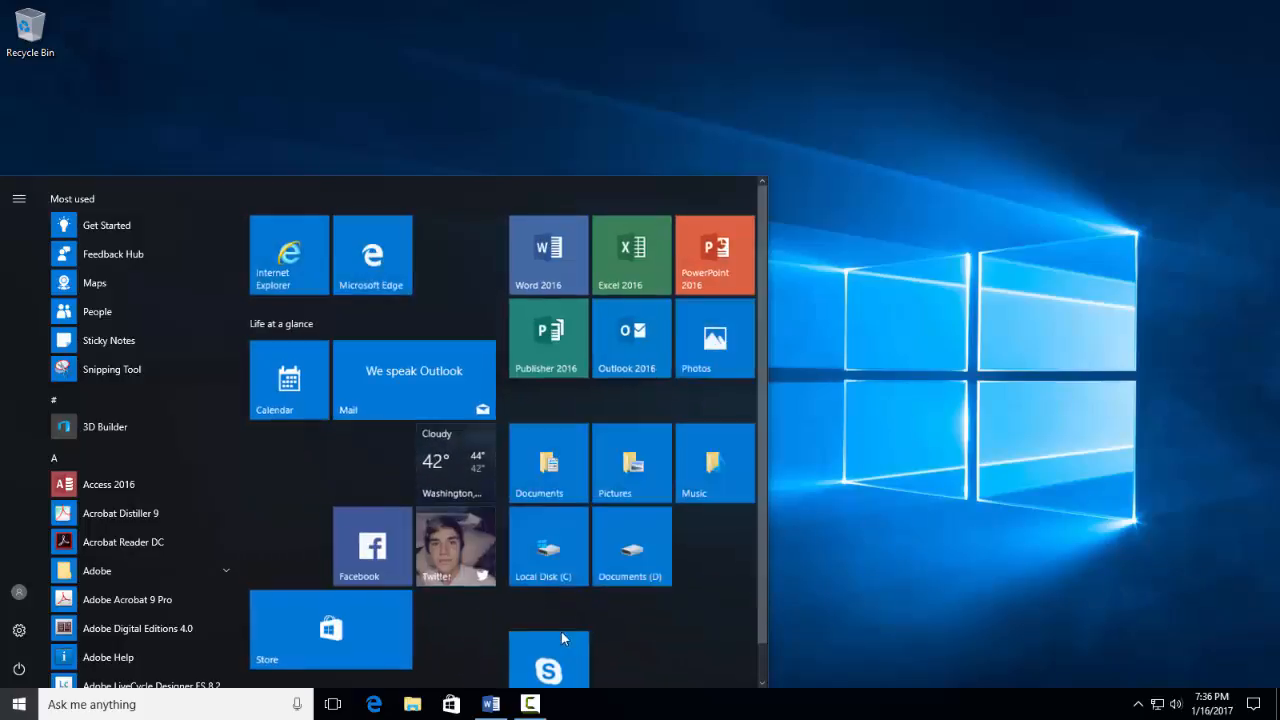
pyautogui.moveTo(372, 546); pyautogui.dragTo(632, 628)
pyautogui.moveTo(458, 500); pyautogui.dragTo(717, 591)
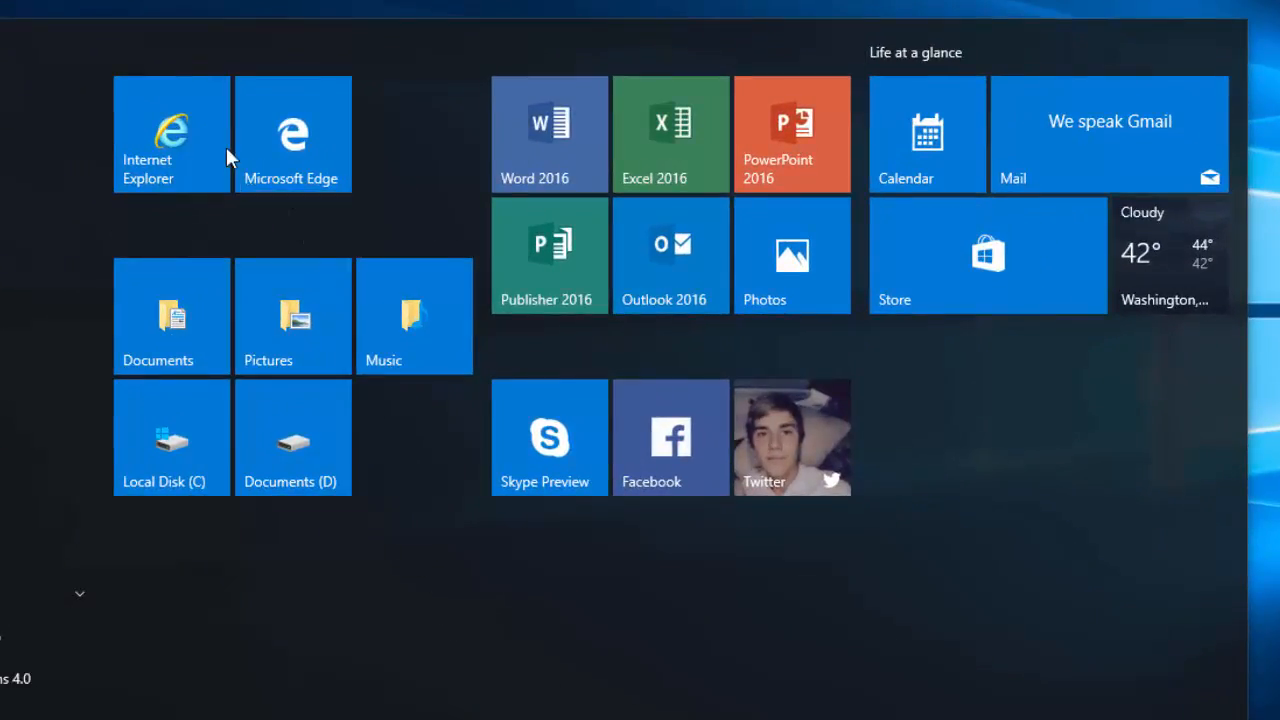
# Name the browser tile group "Internet" and the folder and drive tile group "Locations".
pyautogui.click(228, 62)
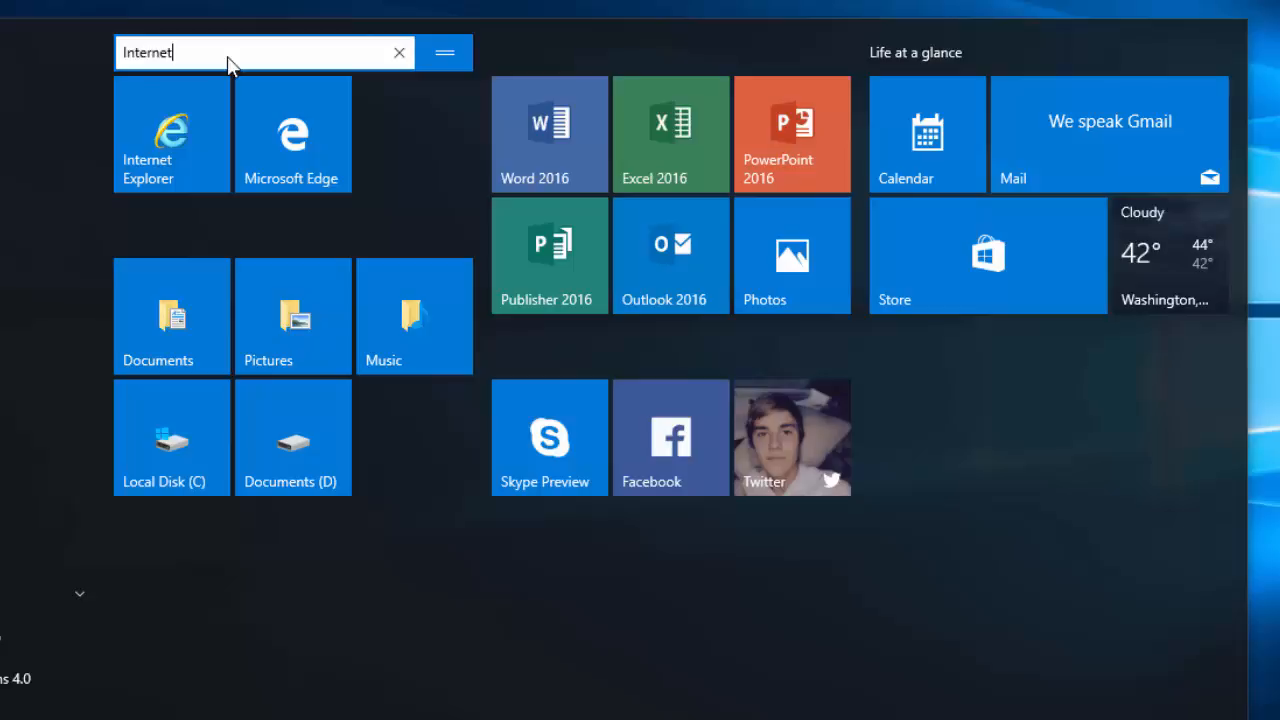
pyautogui.press('Return')
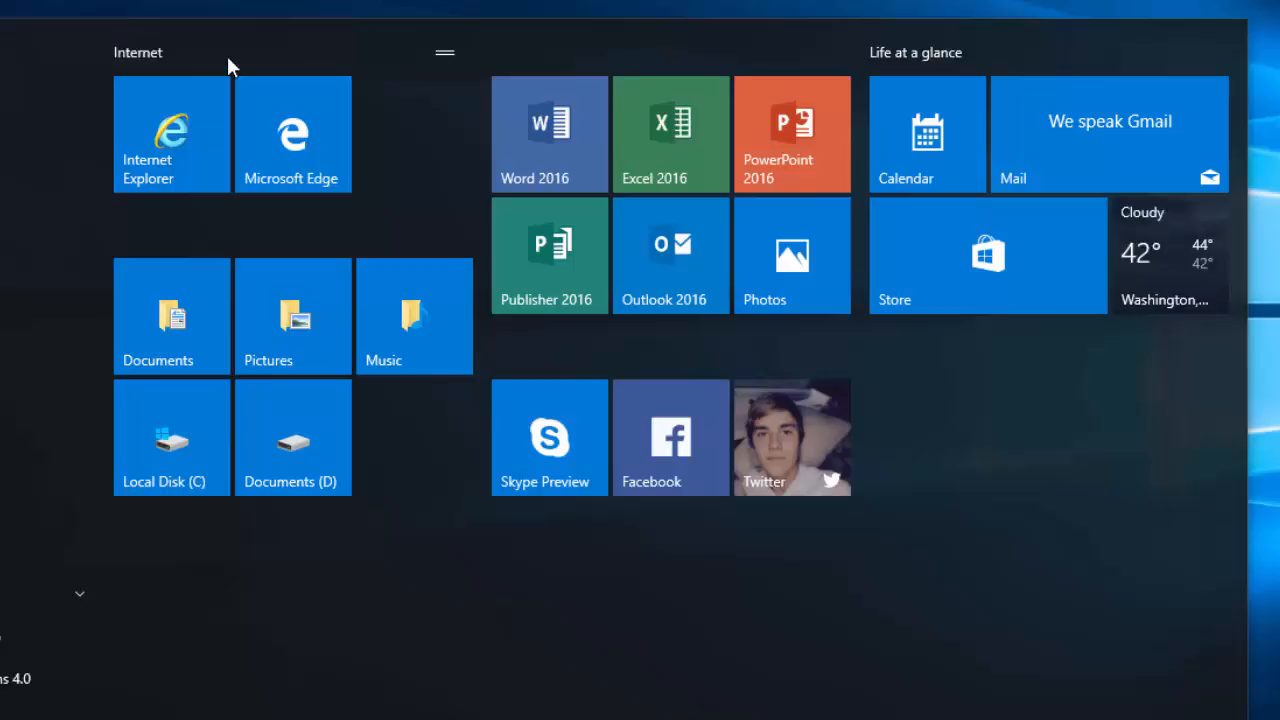
pyautogui.click(200, 238)
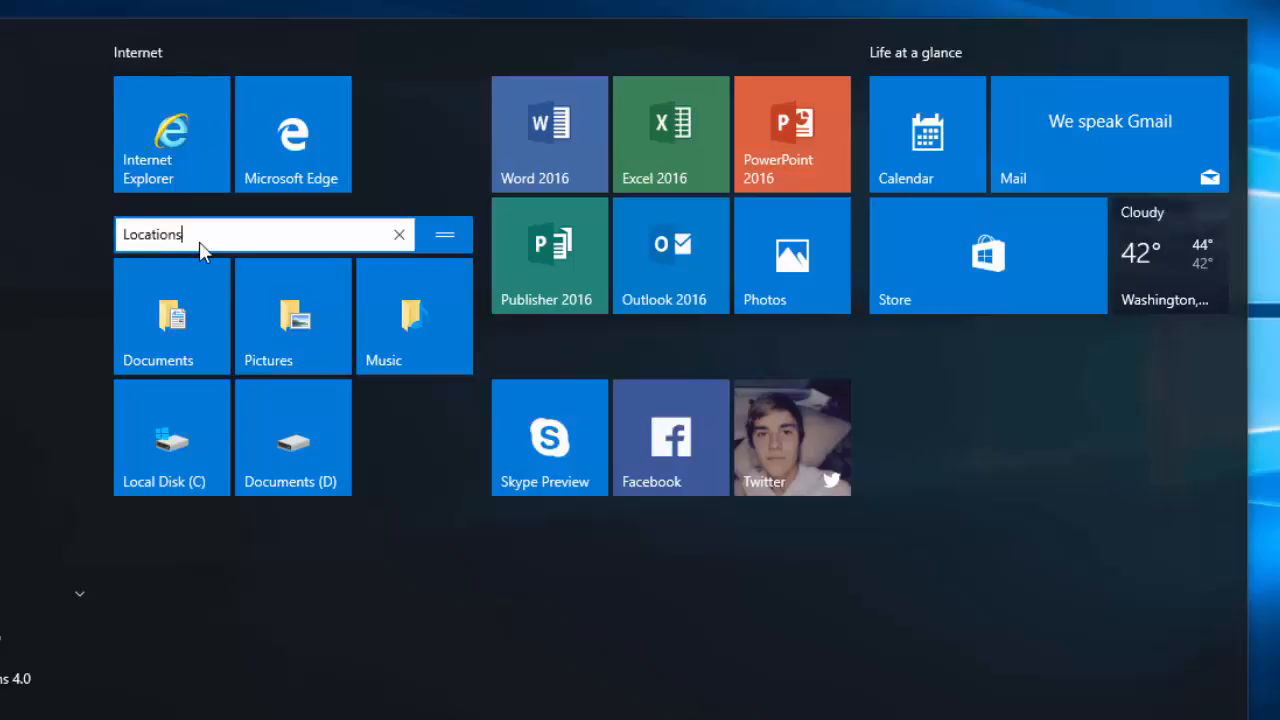
# Name the Skype, Facebook and Twitter group "Social Media" and the Office tile group "Microsoft Office".
pyautogui.click(643, 358)
pyautogui.write('Social Media')
pyautogui.click(611, 53)
pyautogui.write('M')
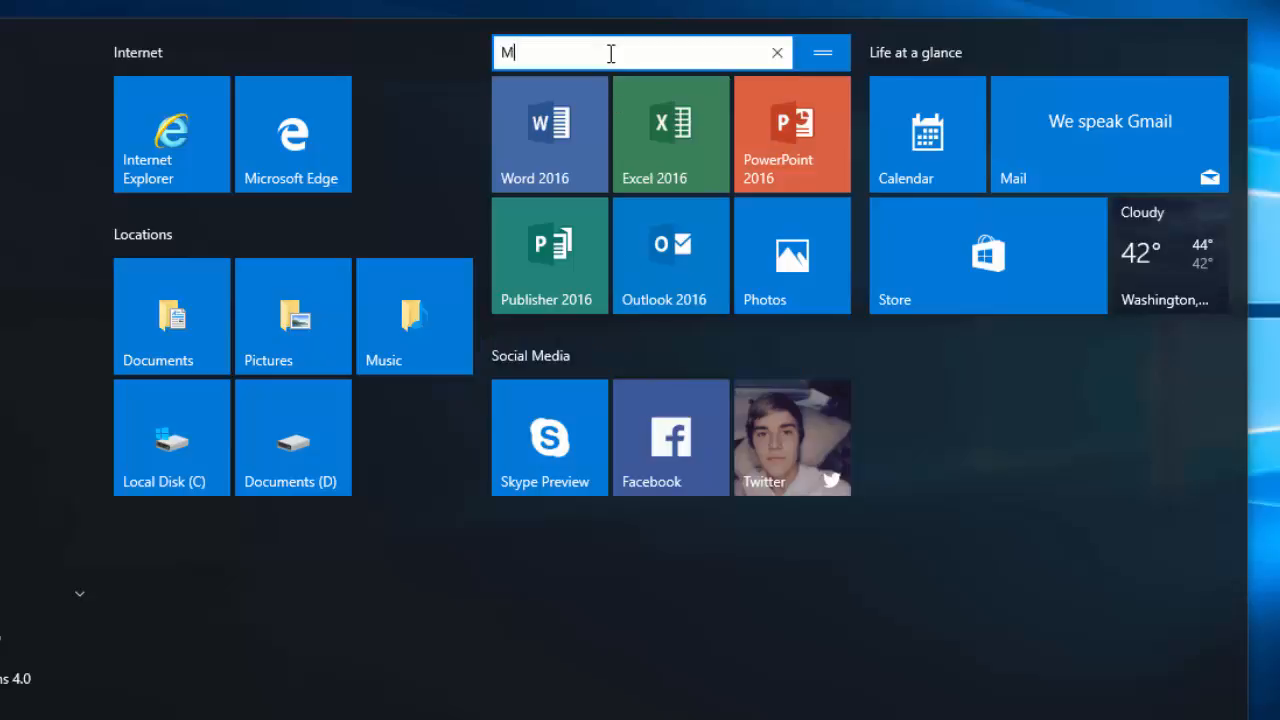
pyautogui.write('icrosoft Offi')
pyautogui.write('ce')
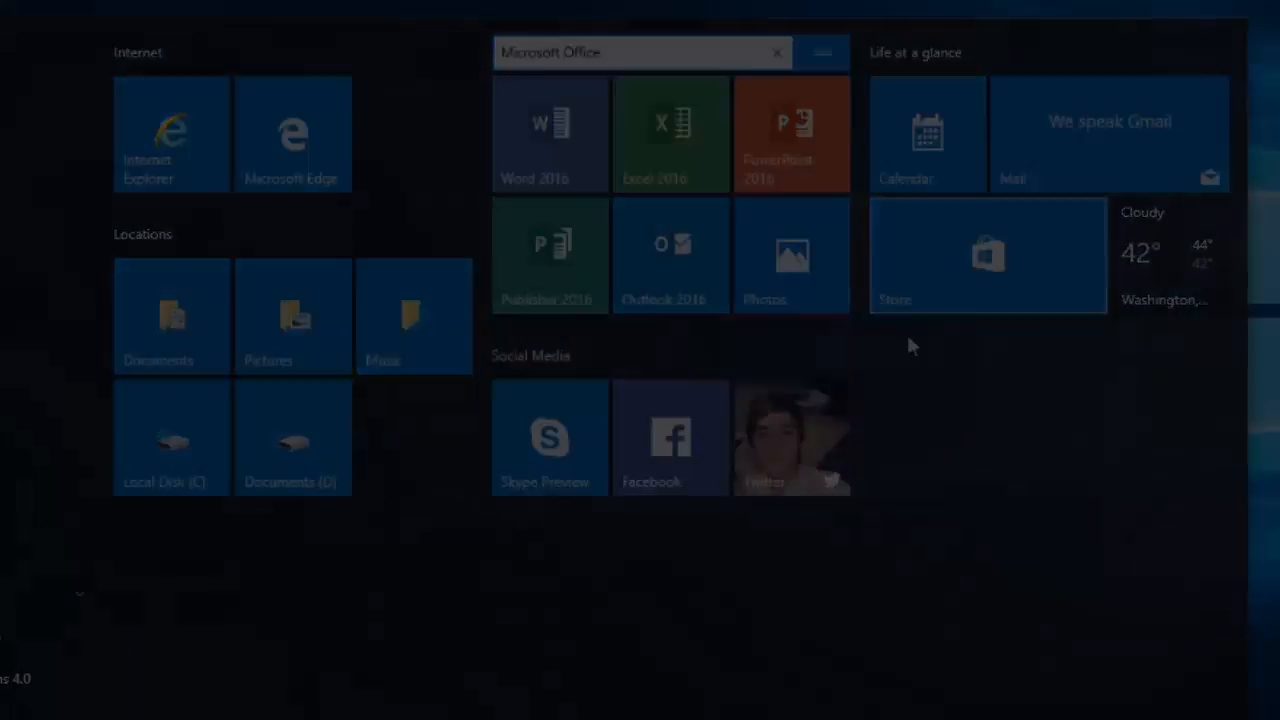
pyautogui.click(908, 343)
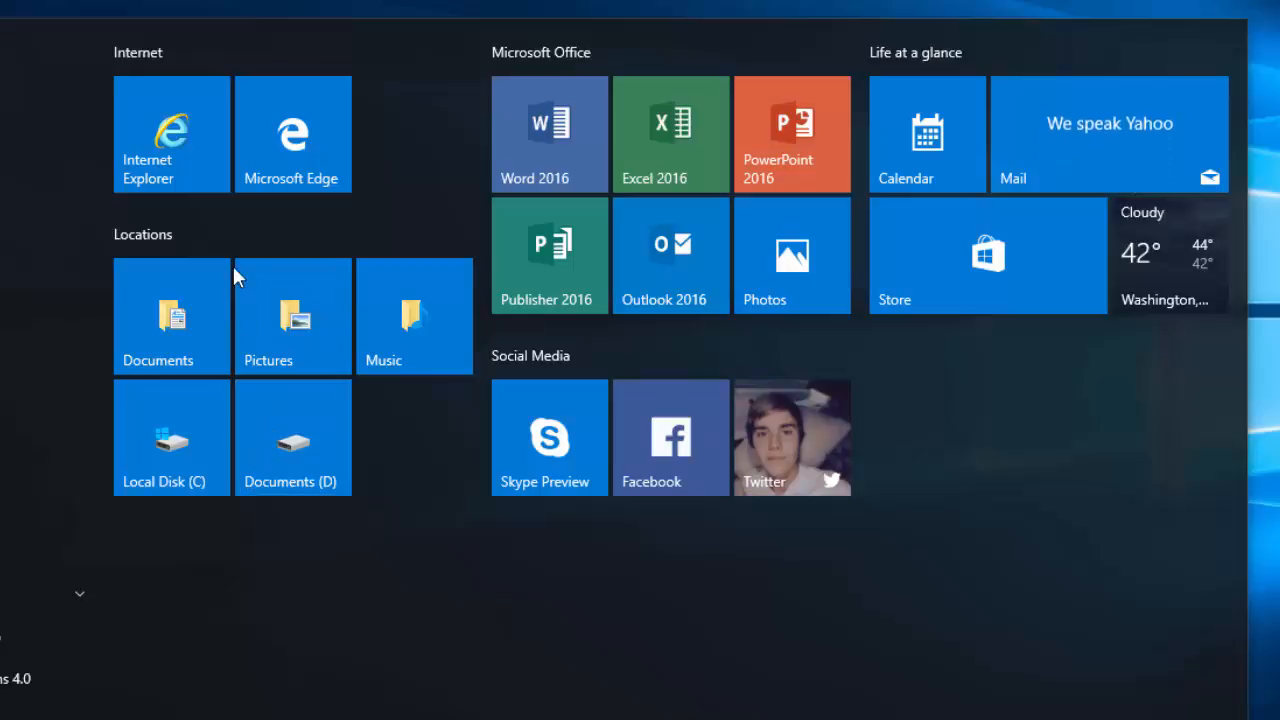
# Rearrange the groups with Microsoft Office below Internet, Life at a glance above Social Media, and Locations in the third column.
pyautogui.click(233, 236)
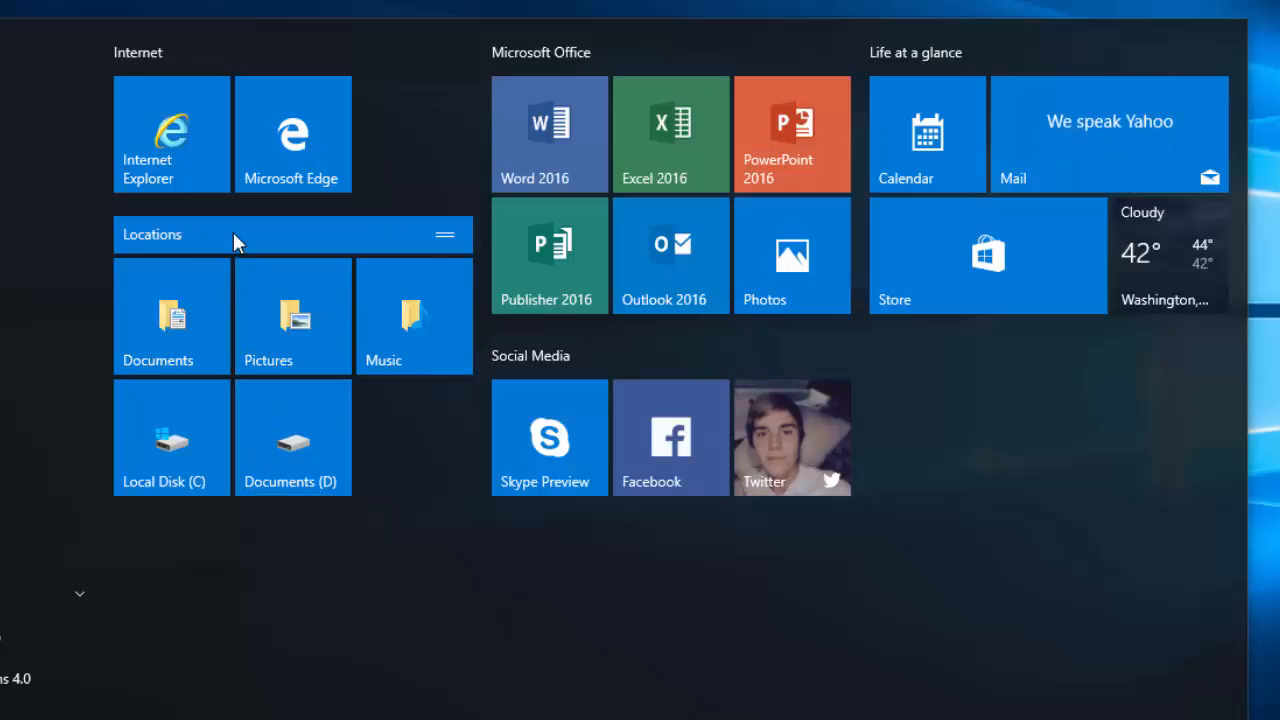
pyautogui.moveTo(236, 241); pyautogui.dragTo(996, 340)
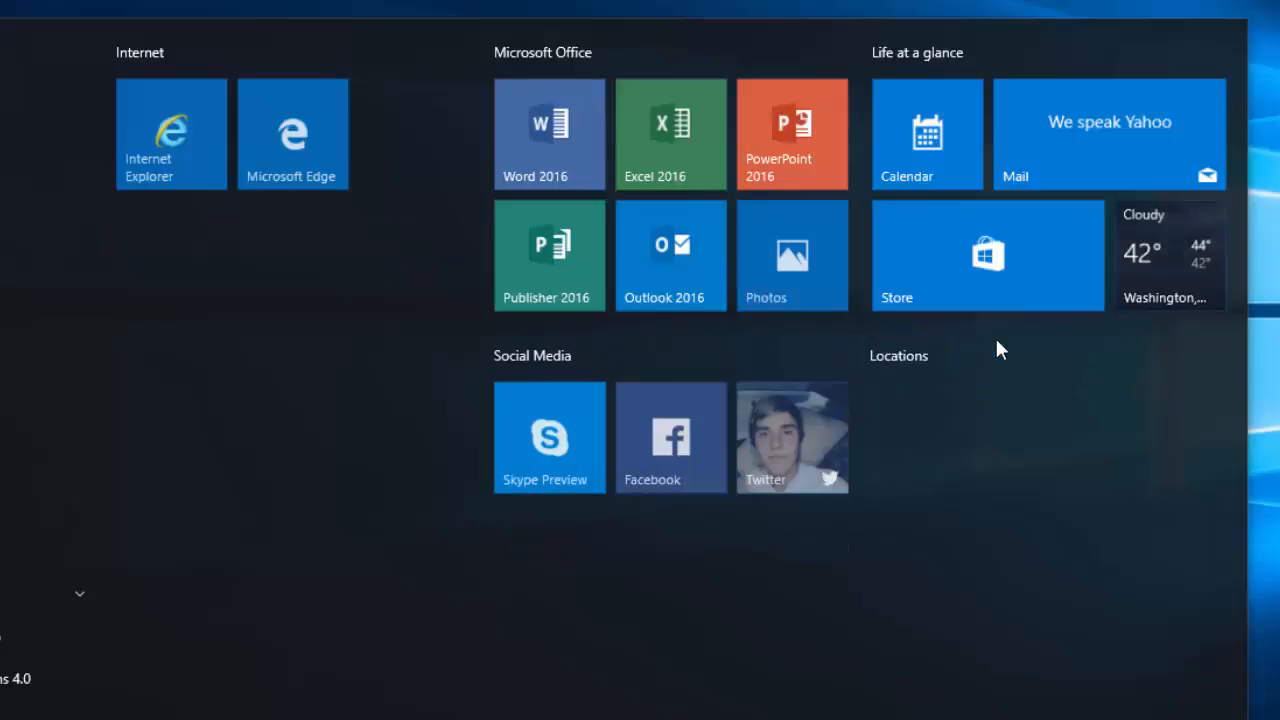
pyautogui.moveTo(706, 63); pyautogui.dragTo(297, 229)
pyautogui.moveTo(1010, 55); pyautogui.dragTo(676, 41)
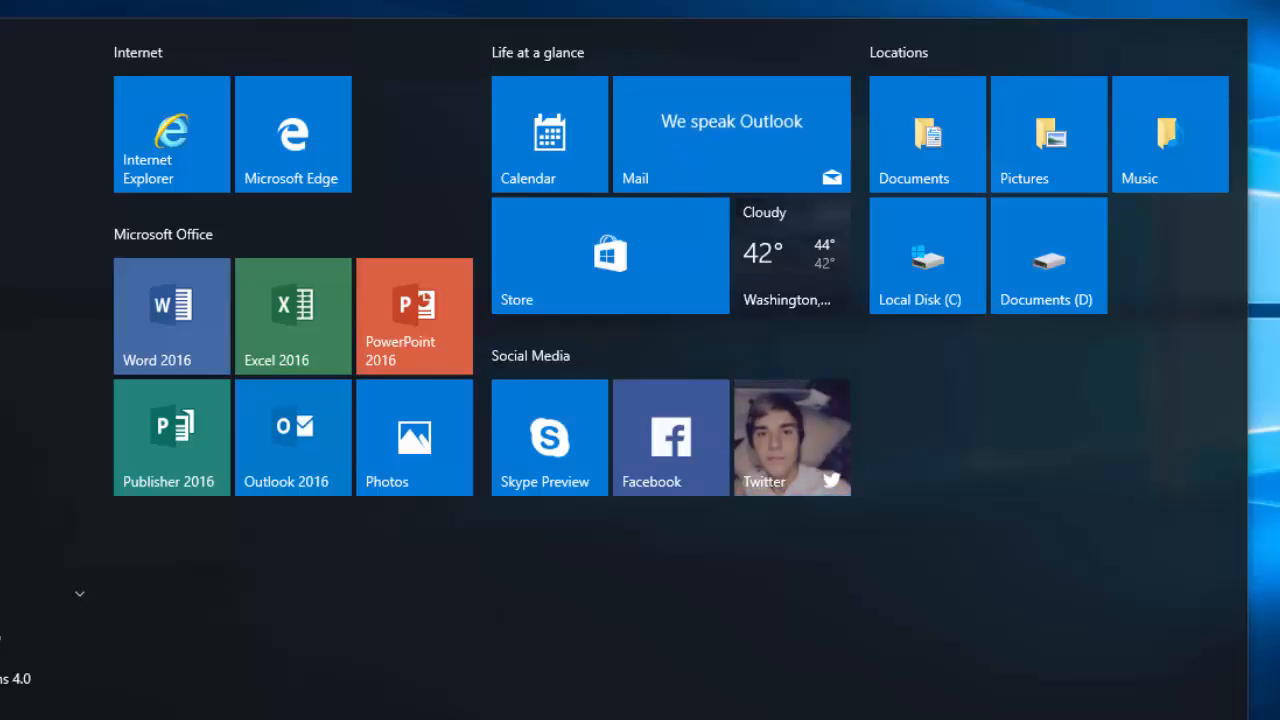
# Resize the Microsoft Edge tile to Small, followed by Wide.
pyautogui.rightClick(318, 113)
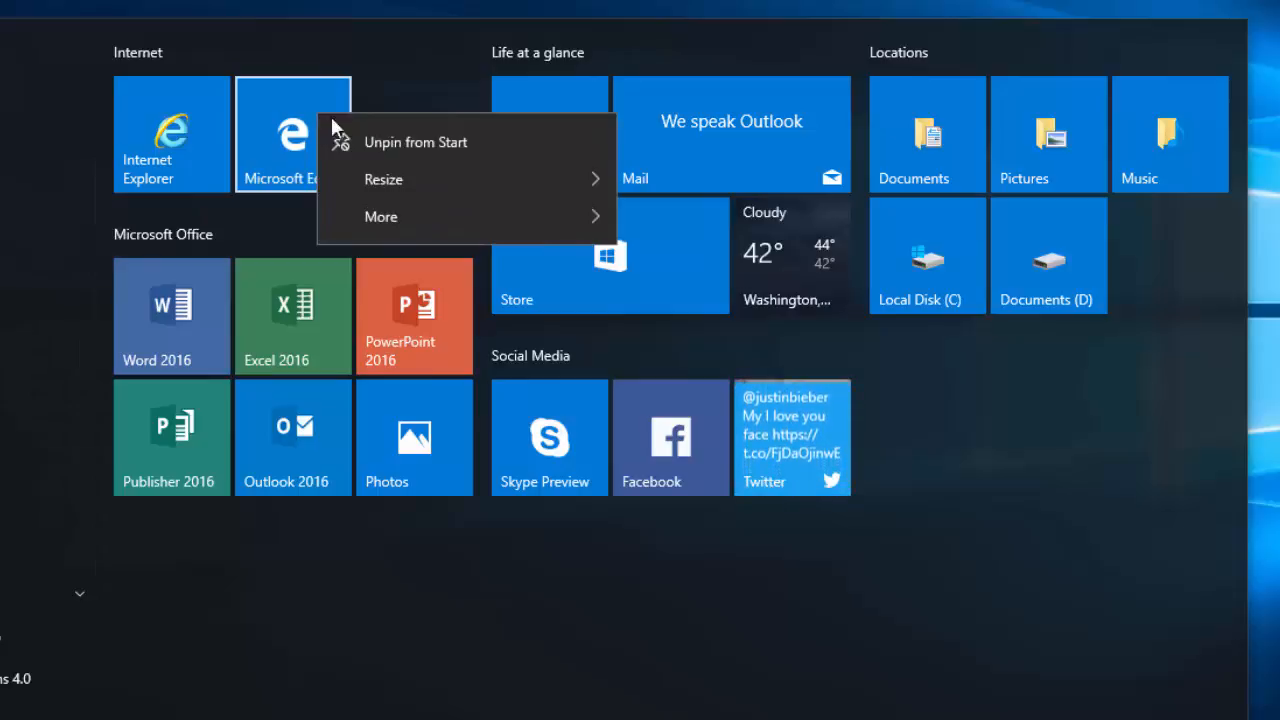
pyautogui.moveTo(413, 169)
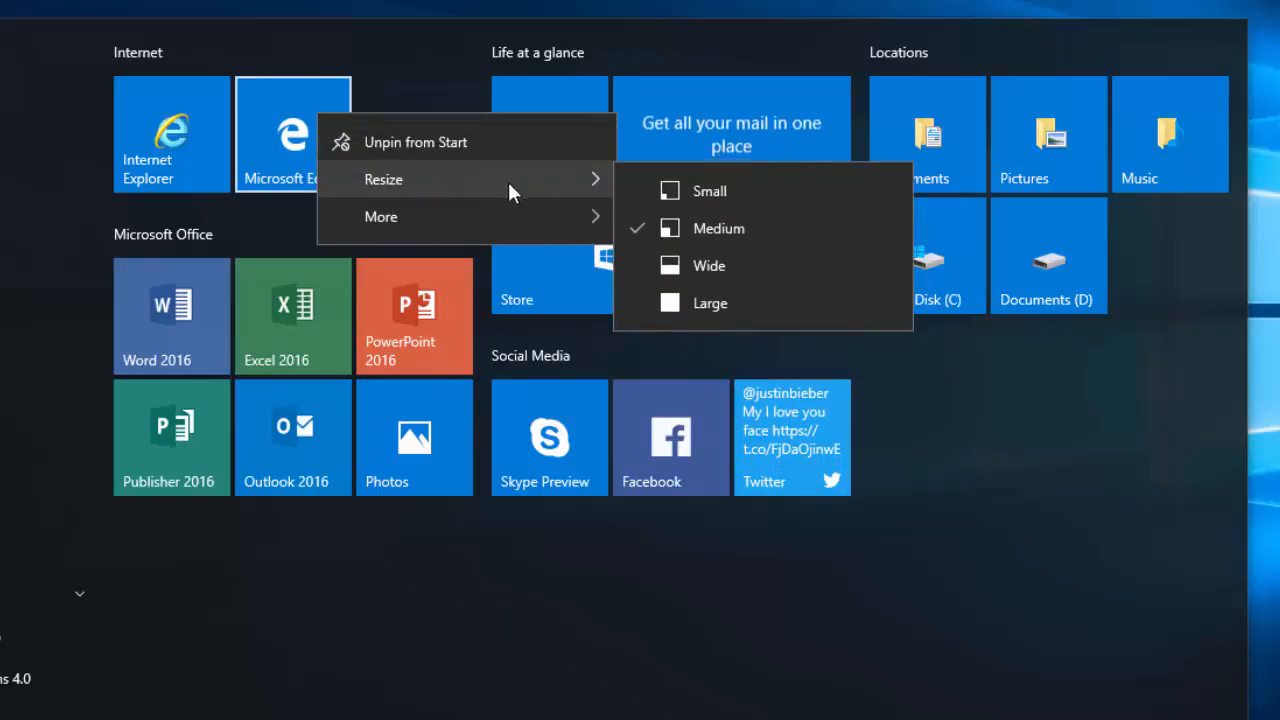
pyautogui.click(695, 189)
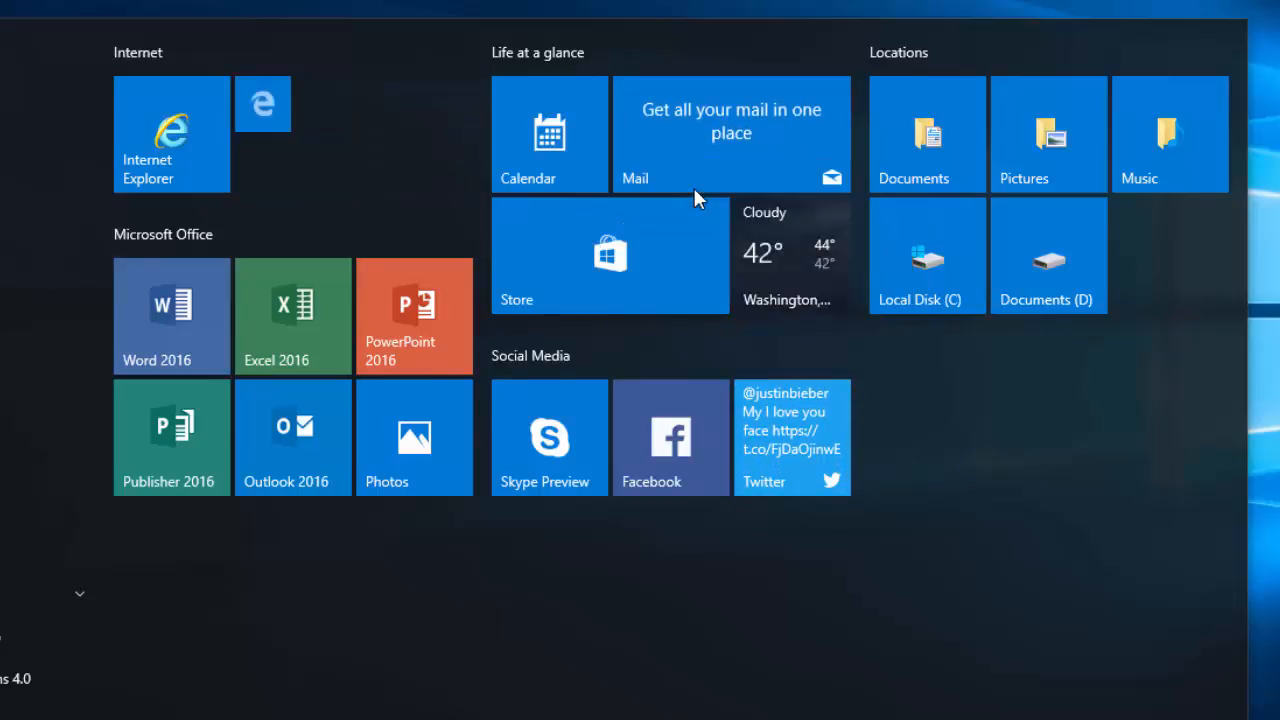
pyautogui.rightClick(278, 113)
pyautogui.moveTo(386, 169)
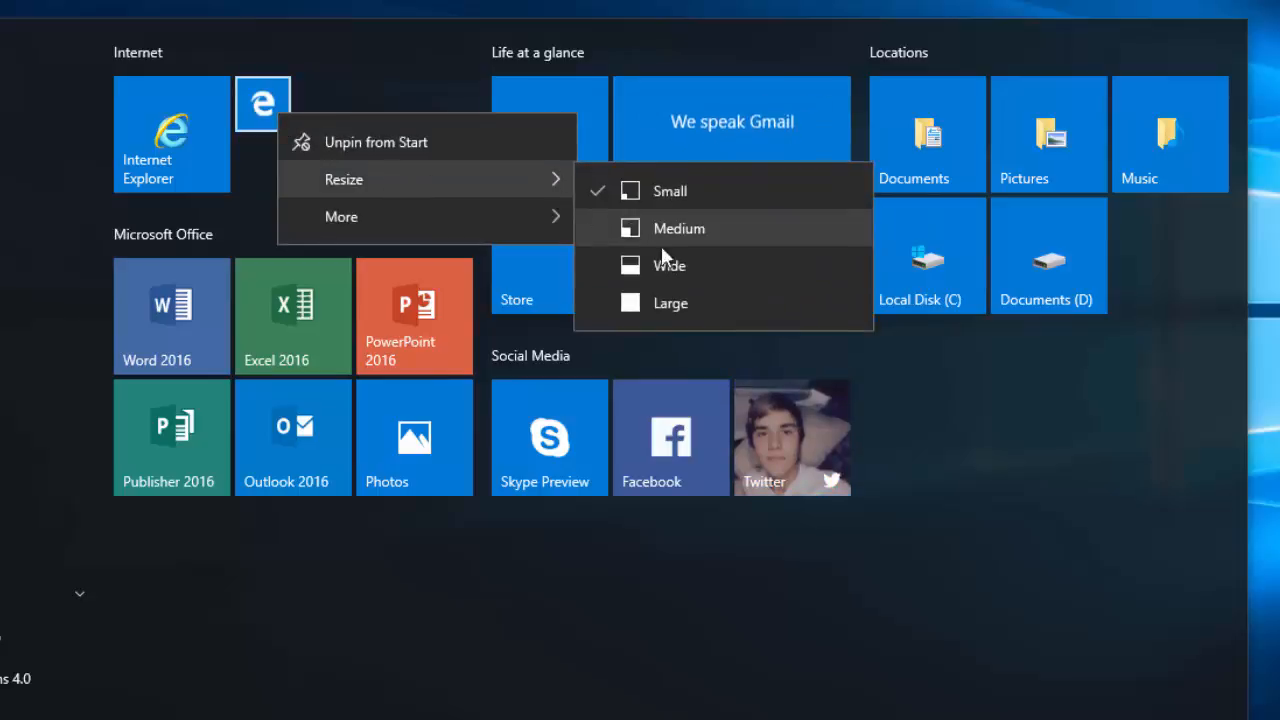
pyautogui.click(661, 250)
# Resize the Microsoft Edge tile to Large and back to Medium.
pyautogui.rightClick(335, 143)
pyautogui.moveTo(451, 200)
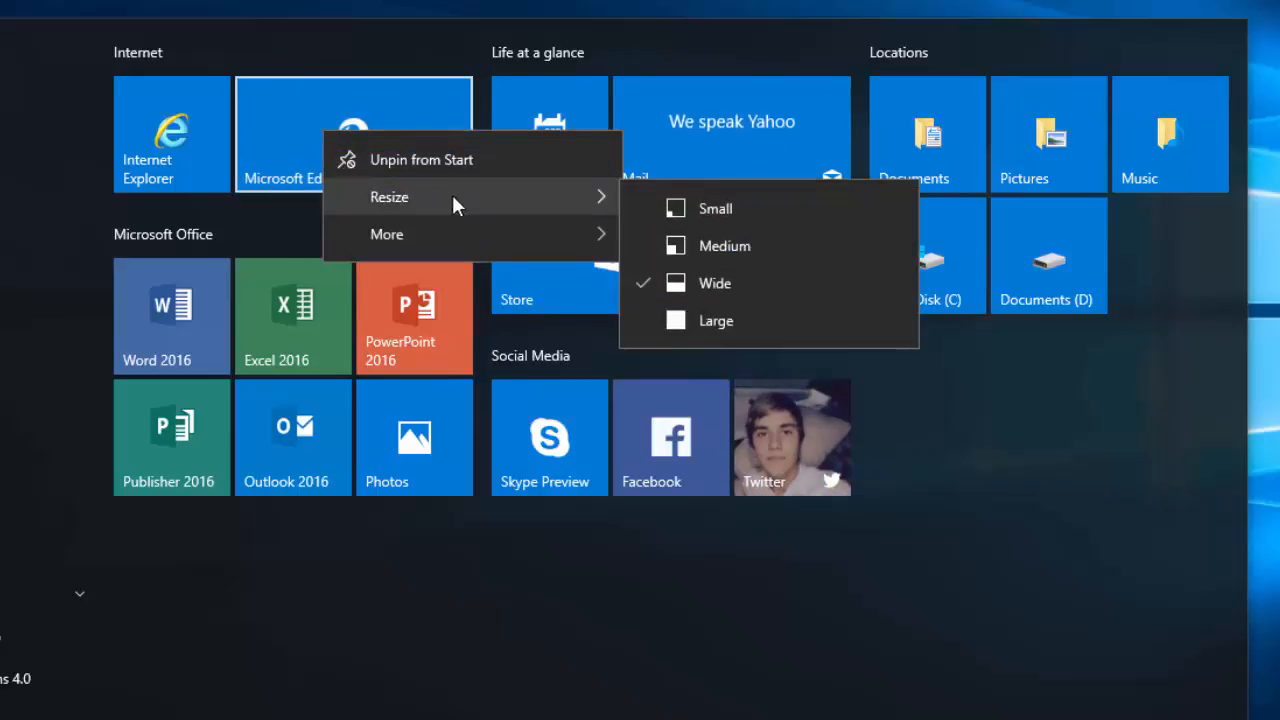
pyautogui.click(705, 317)
pyautogui.rightClick(345, 168)
pyautogui.moveTo(563, 222)
pyautogui.click(662, 262)
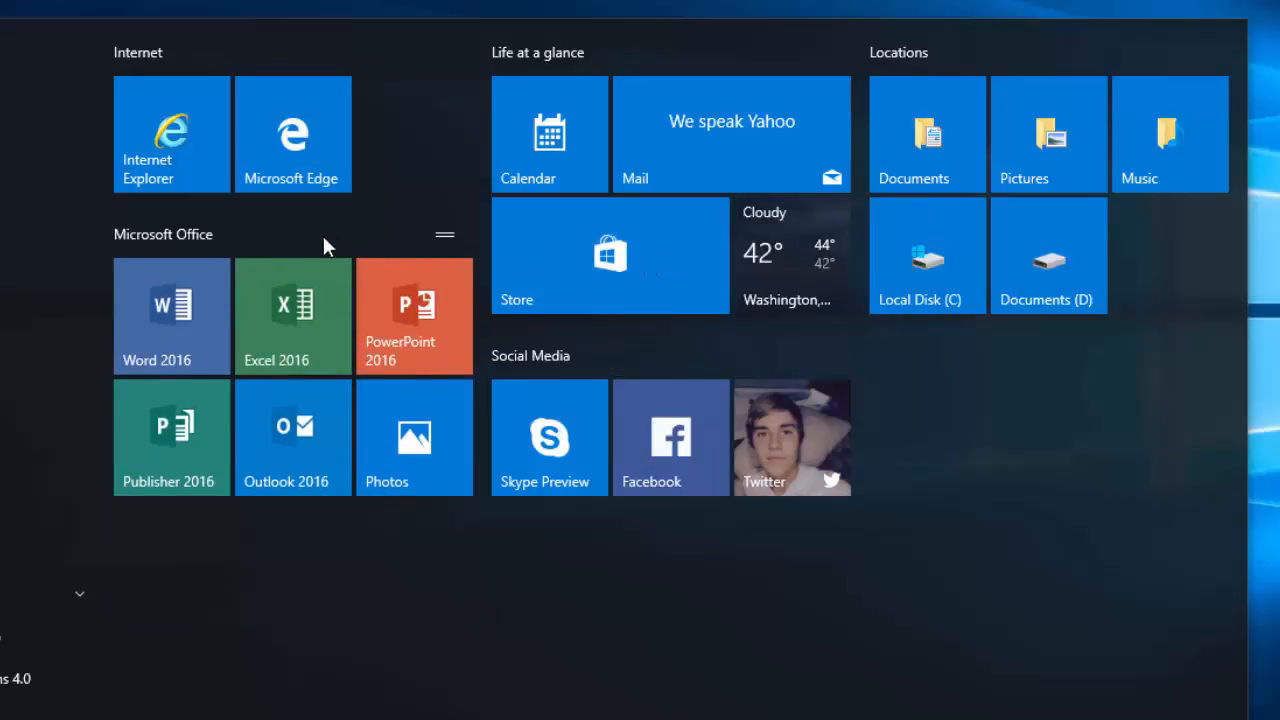
# Resize the Internet Explorer tile to Small and back to Medium.
pyautogui.rightClick(175, 168)
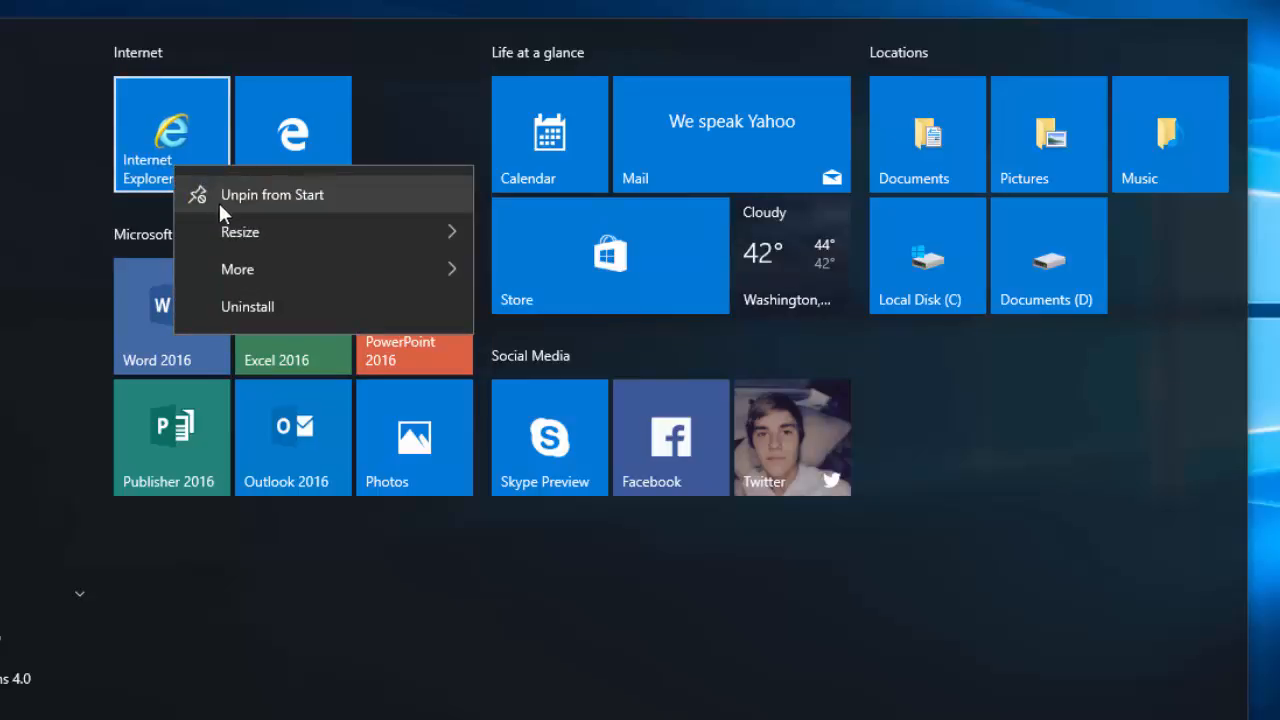
pyautogui.moveTo(228, 230)
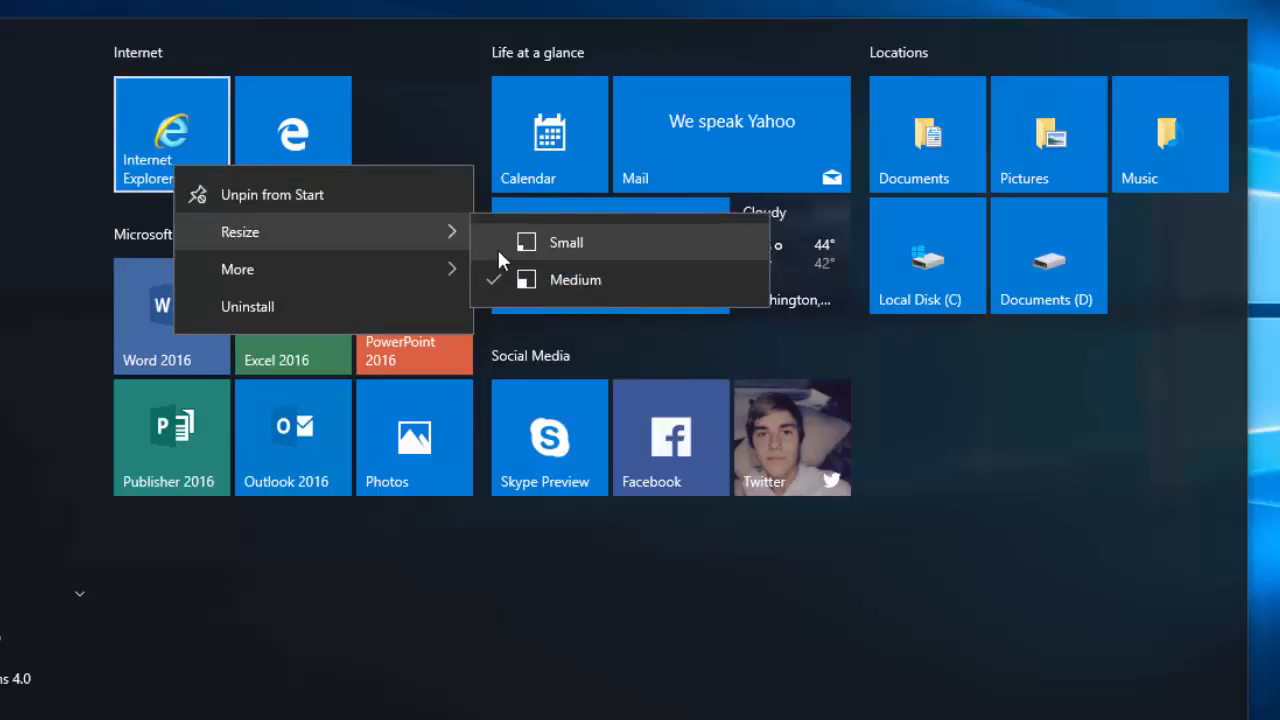
pyautogui.click(500, 245)
pyautogui.rightClick(145, 115)
pyautogui.moveTo(248, 182)
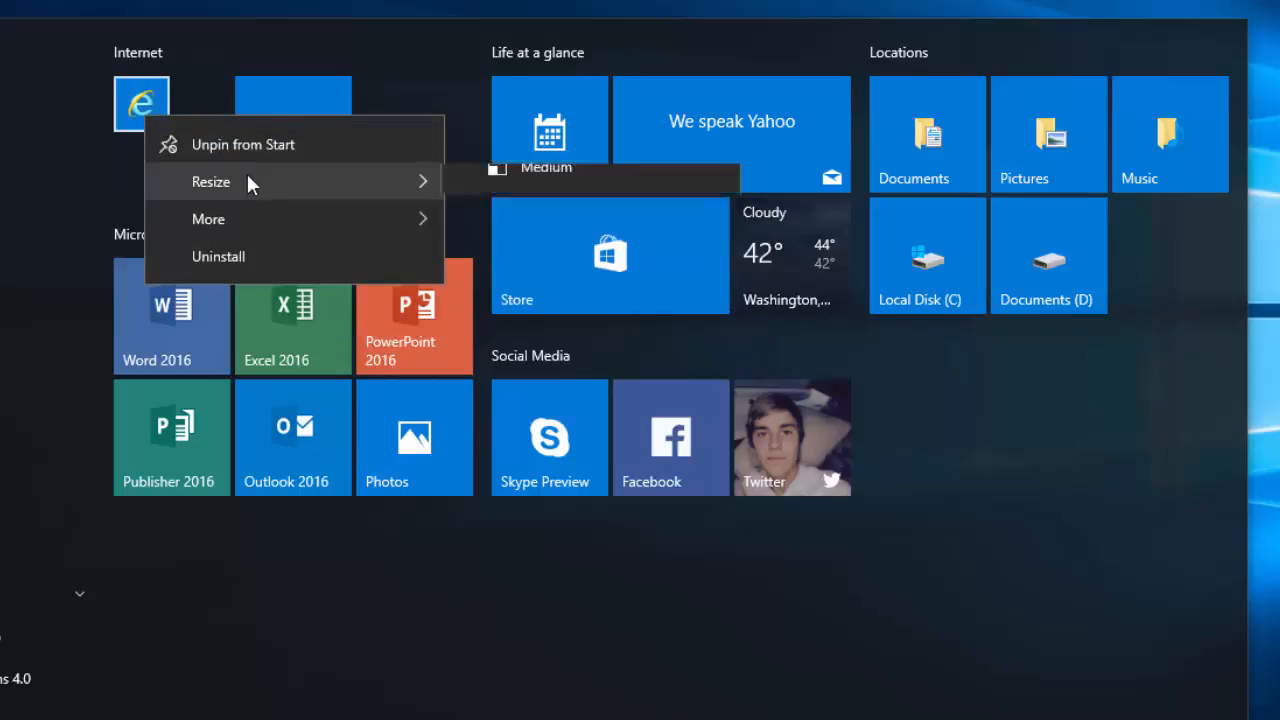
pyautogui.click(520, 235)
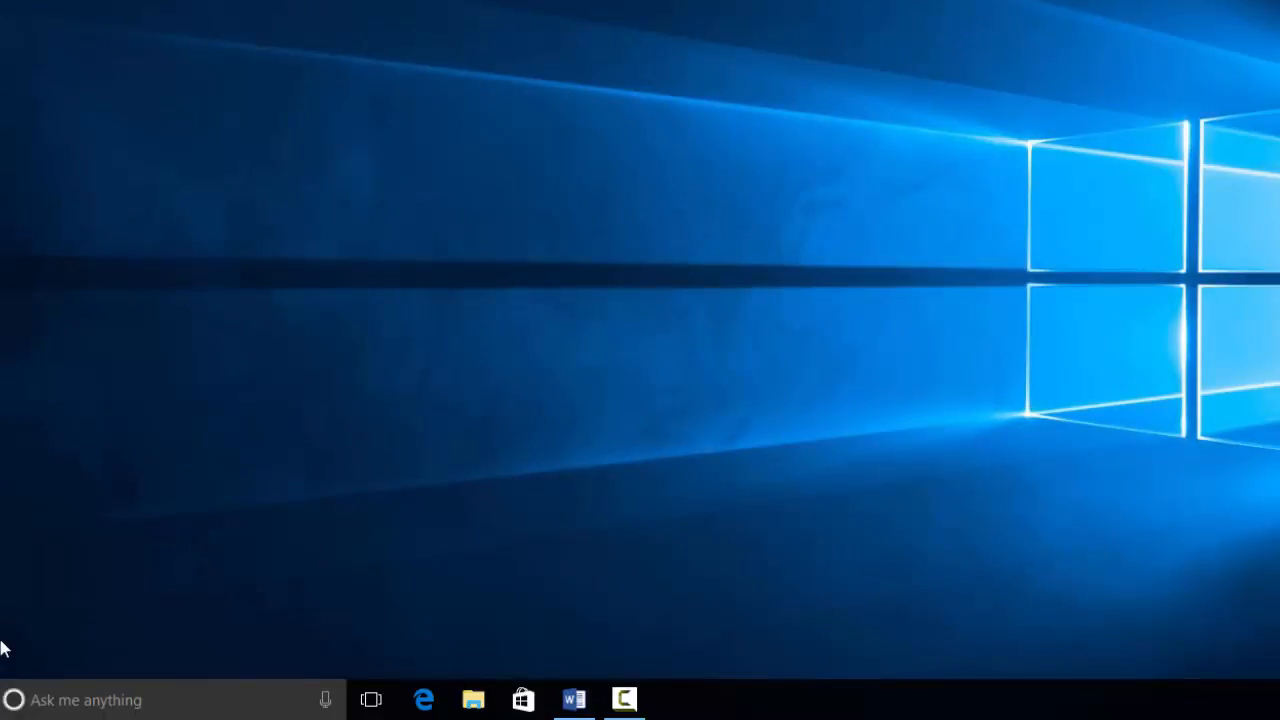
# Pin Internet Explorer from its Start menu tile to the taskbar.
pyautogui.press('super')
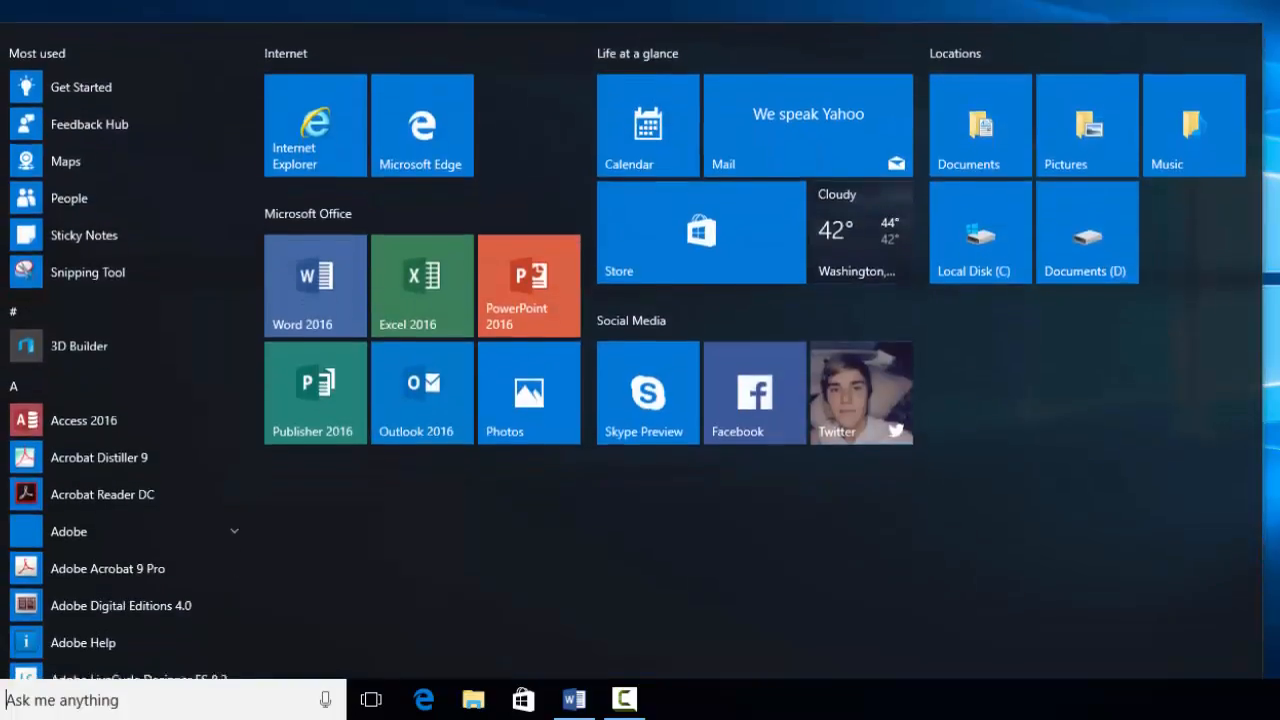
pyautogui.rightClick(312, 130)
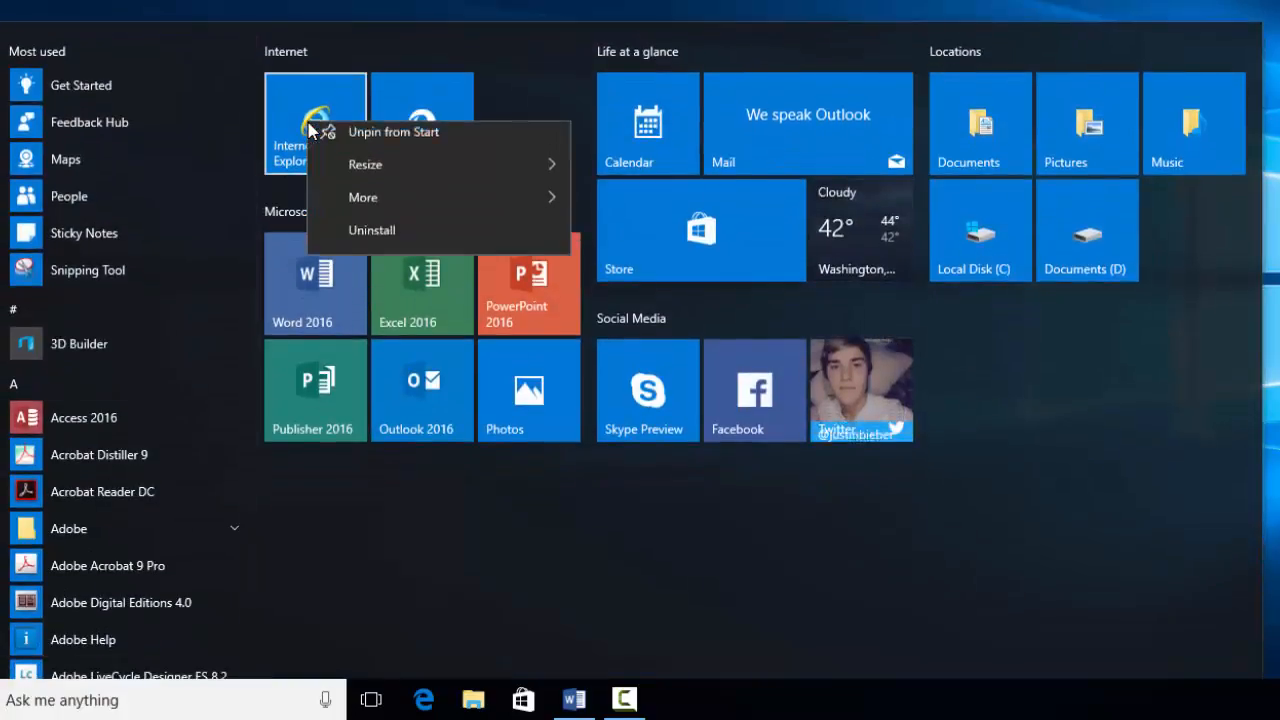
pyautogui.moveTo(369, 210)
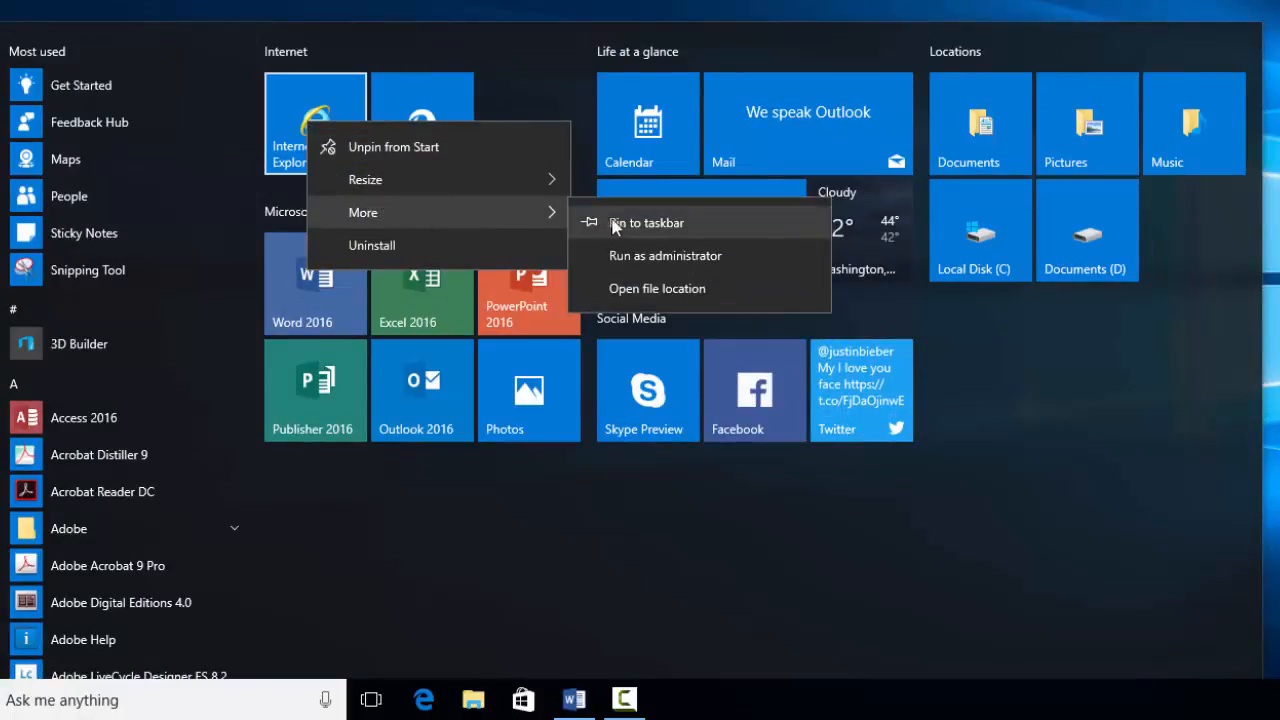
pyautogui.click(623, 222)
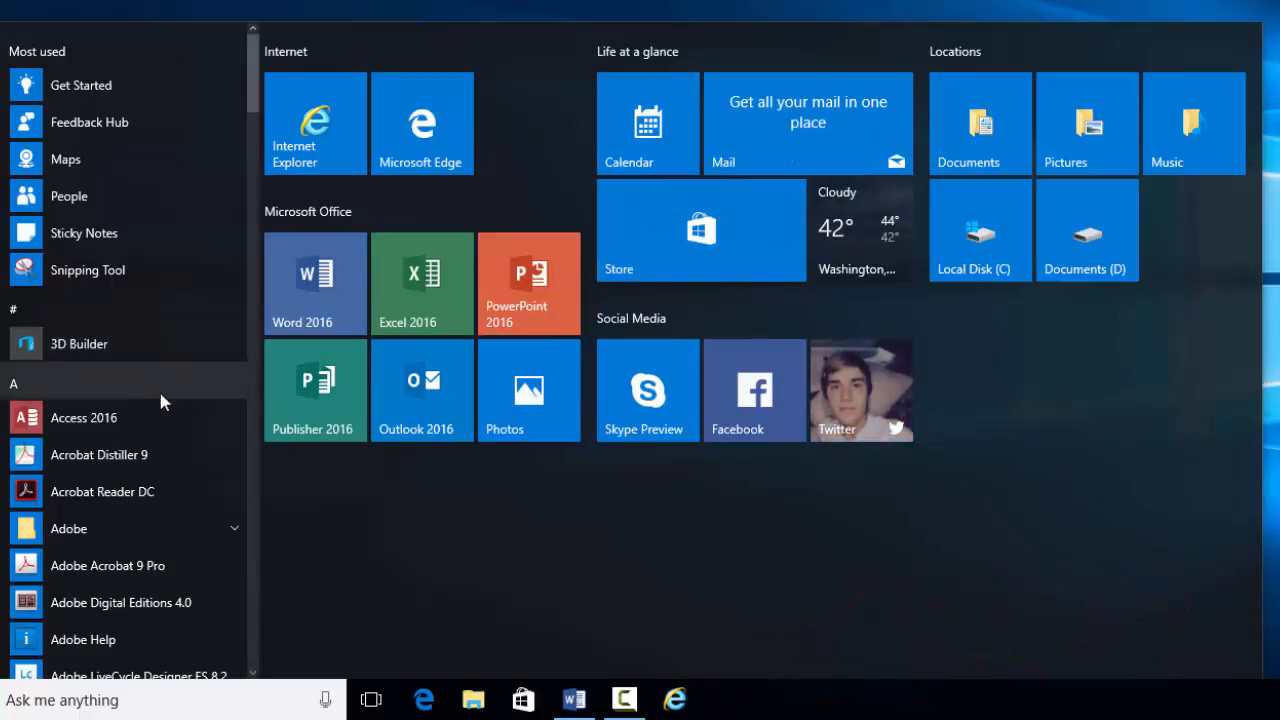
# Pin Access 2016 from the Start menu's app list to the taskbar, and unpin it from the taskbar again.
pyautogui.rightClick(84, 419)
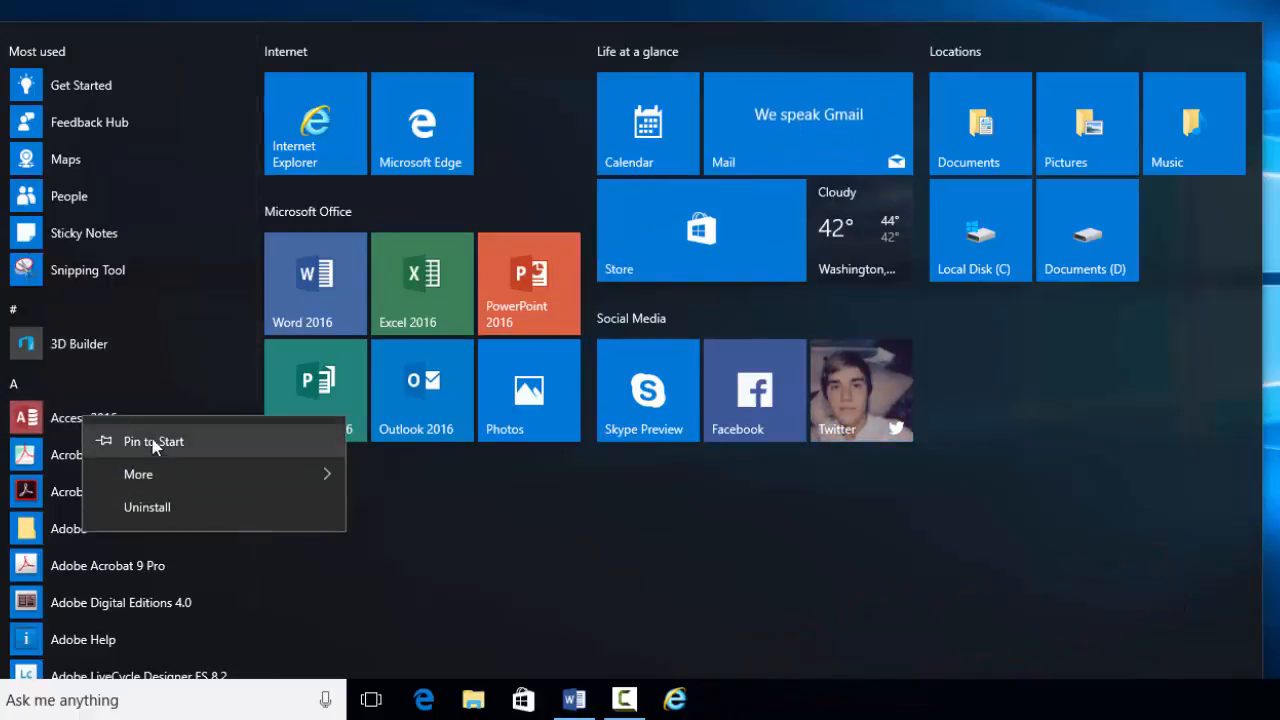
pyautogui.moveTo(178, 476)
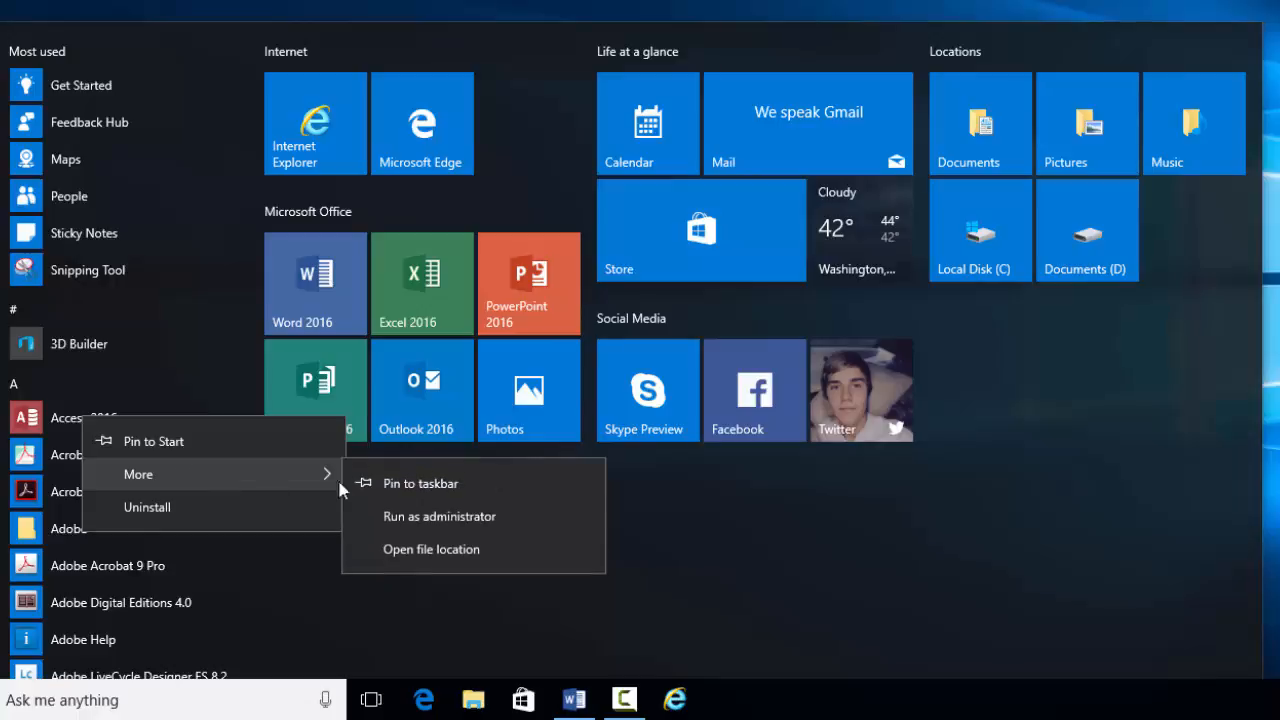
pyautogui.click(412, 484)
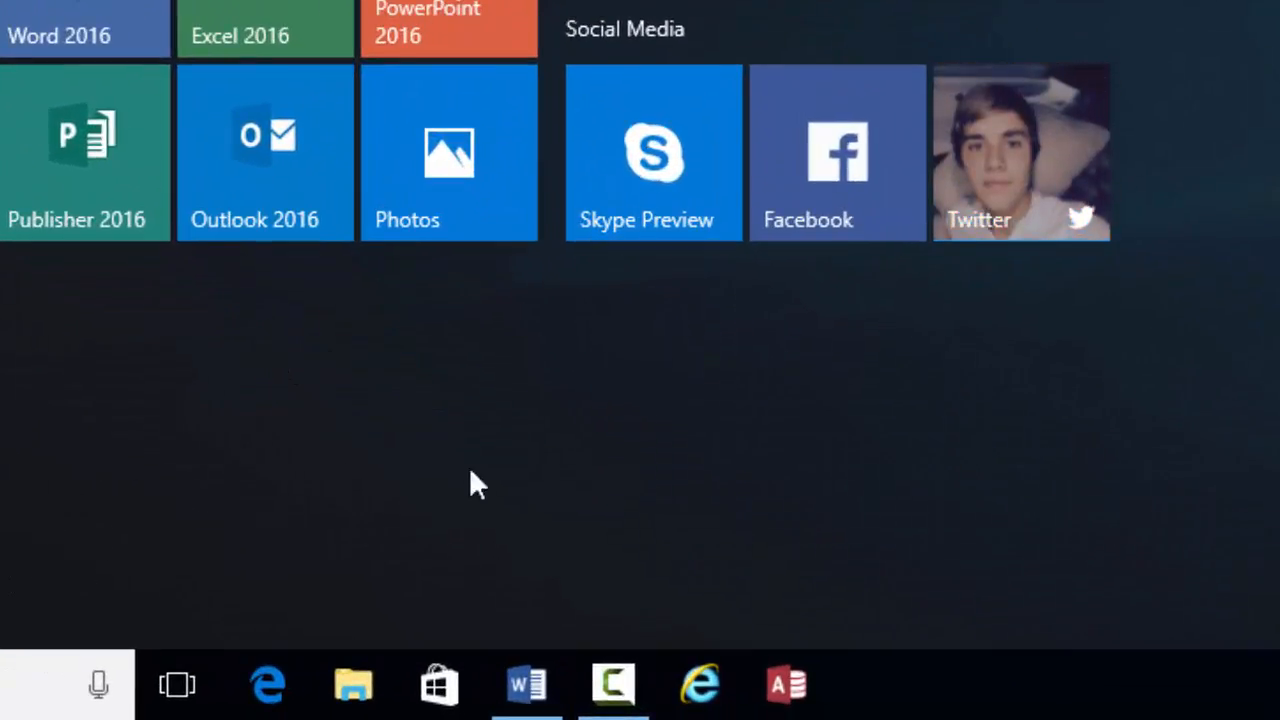
pyautogui.rightClick(784, 692)
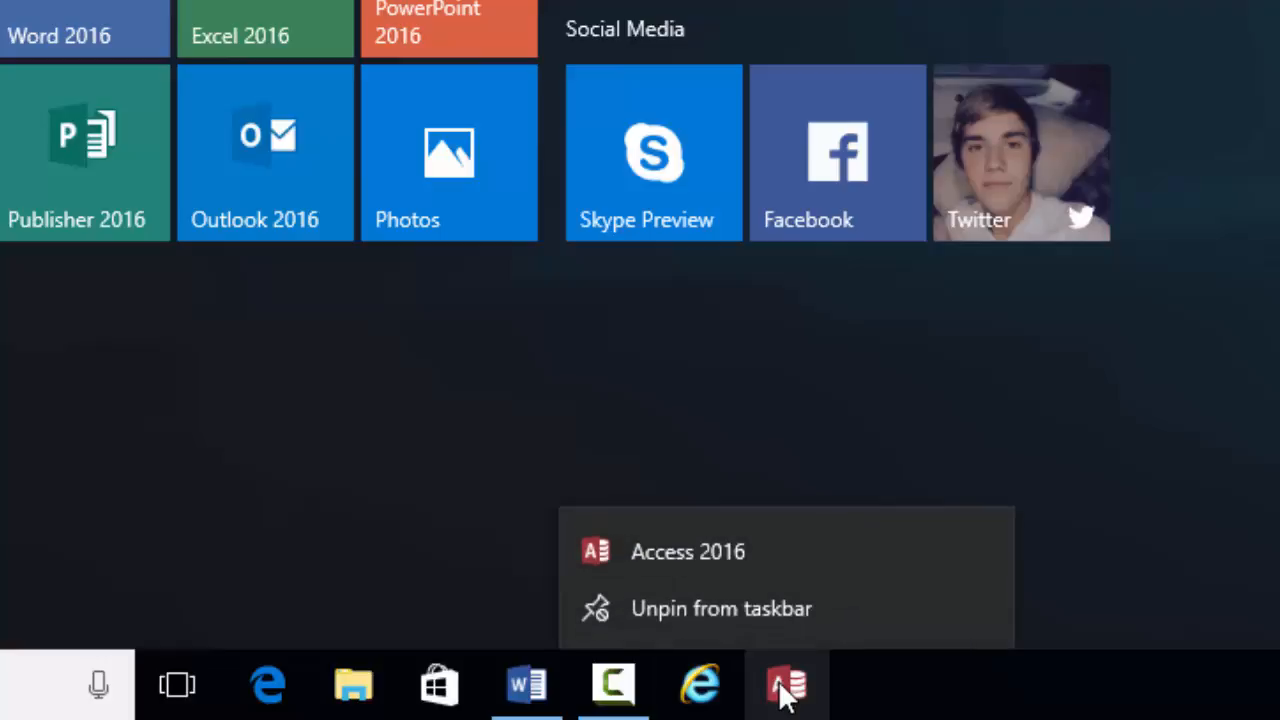
pyautogui.click(762, 612)
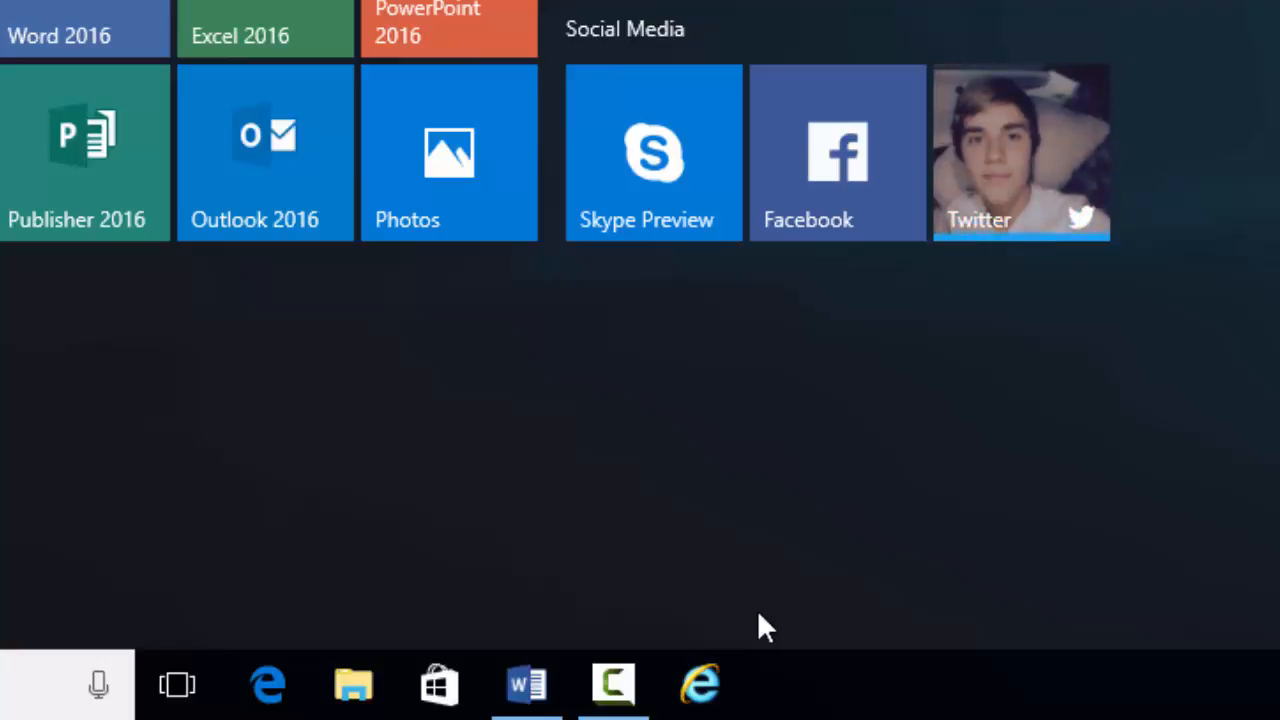
# Reorder the pinned taskbar icons with Internet Explorer first, ahead of Microsoft Edge, and File Explorer last.
pyautogui.moveTo(705, 695); pyautogui.dragTo(252, 700)
pyautogui.moveTo(422, 703); pyautogui.dragTo(729, 699)
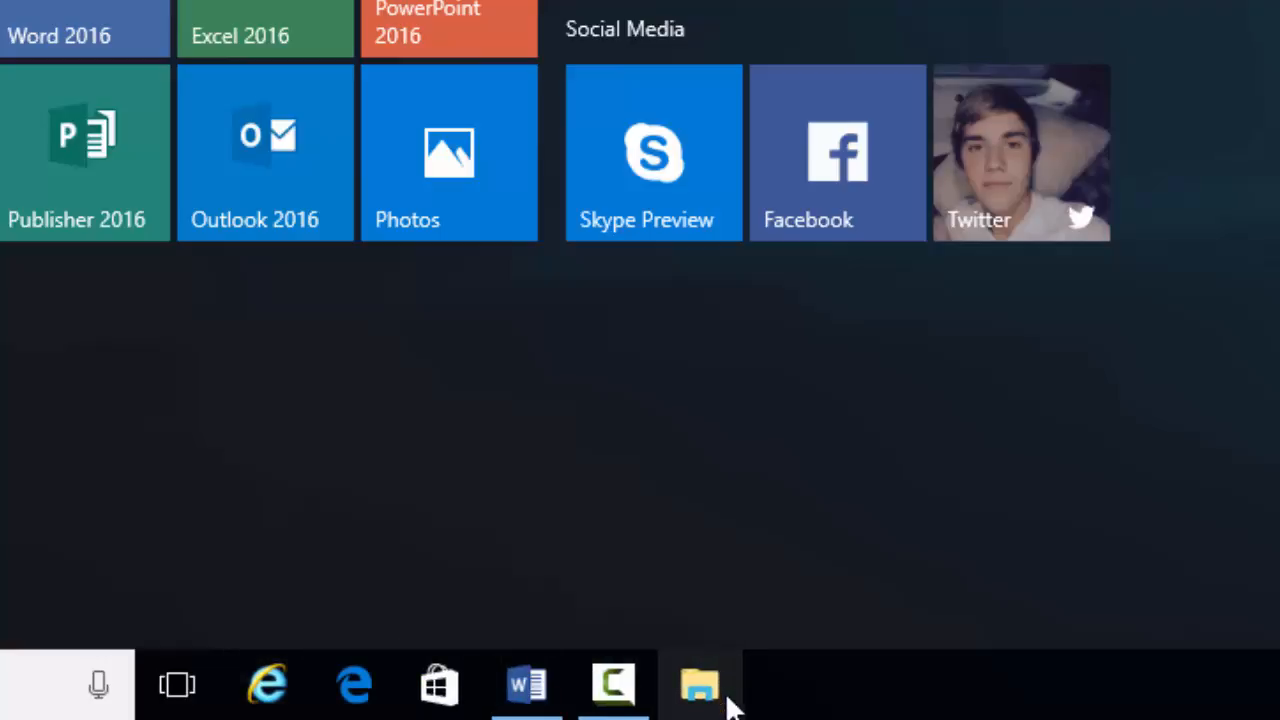